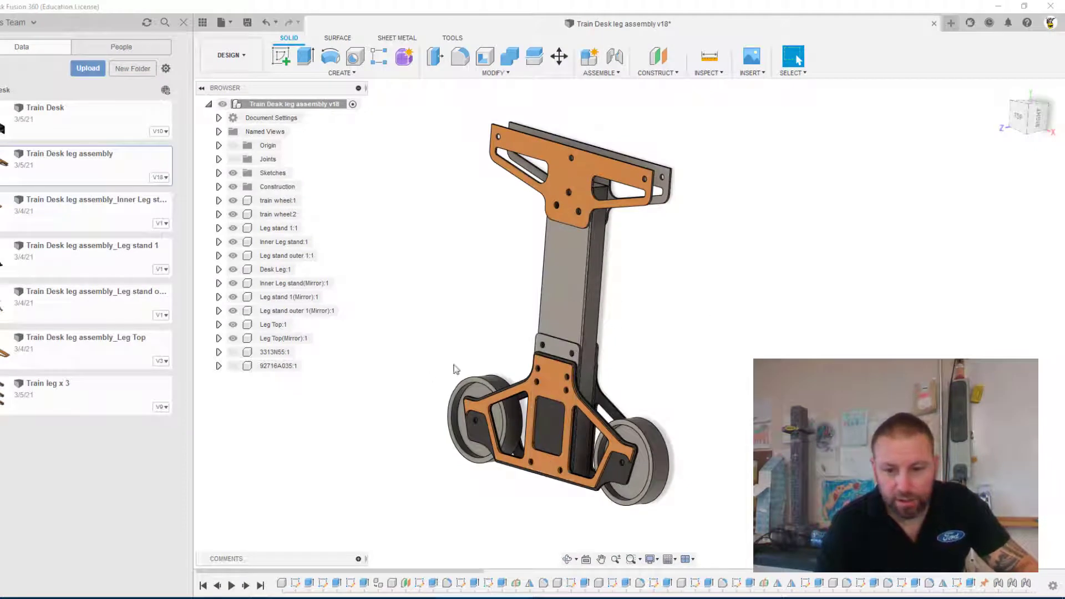
scroll(463, 364, up, 2)
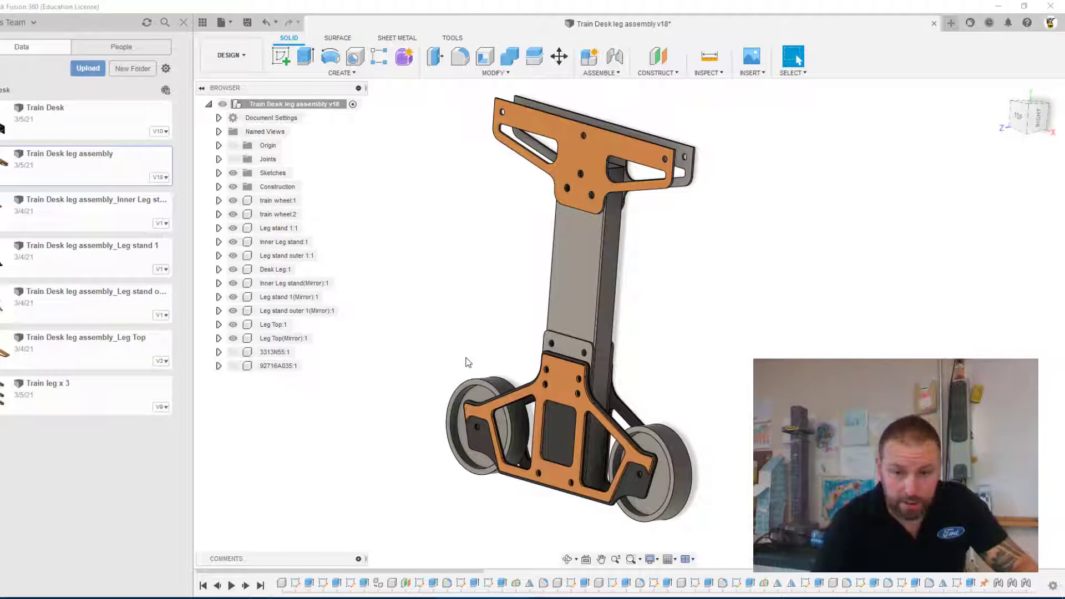
scroll(474, 353, down, 4)
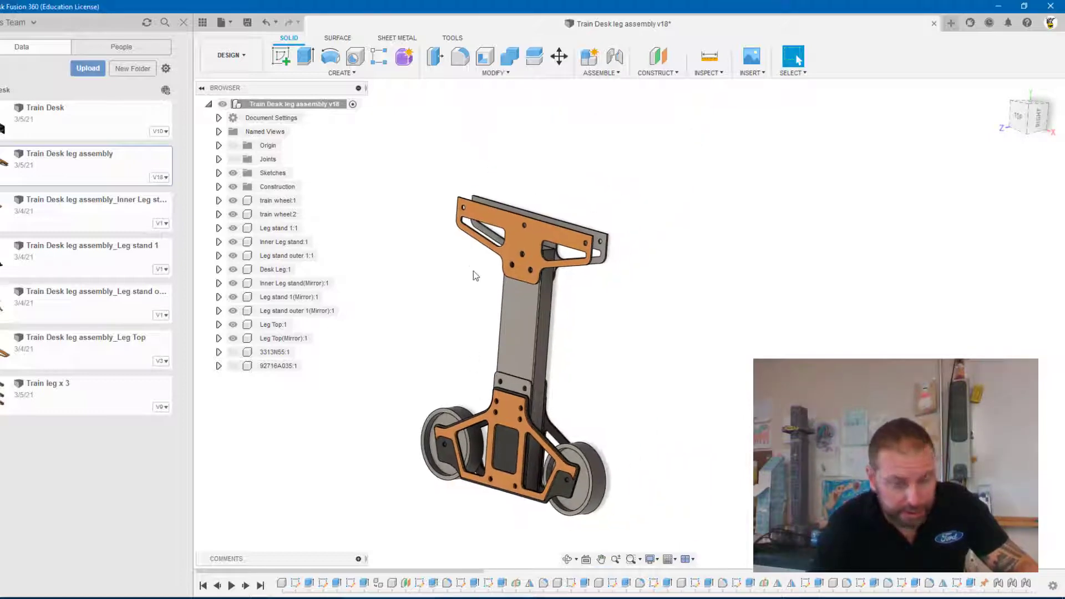
scroll(497, 402, up, 2)
scroll(524, 321, up, 2)
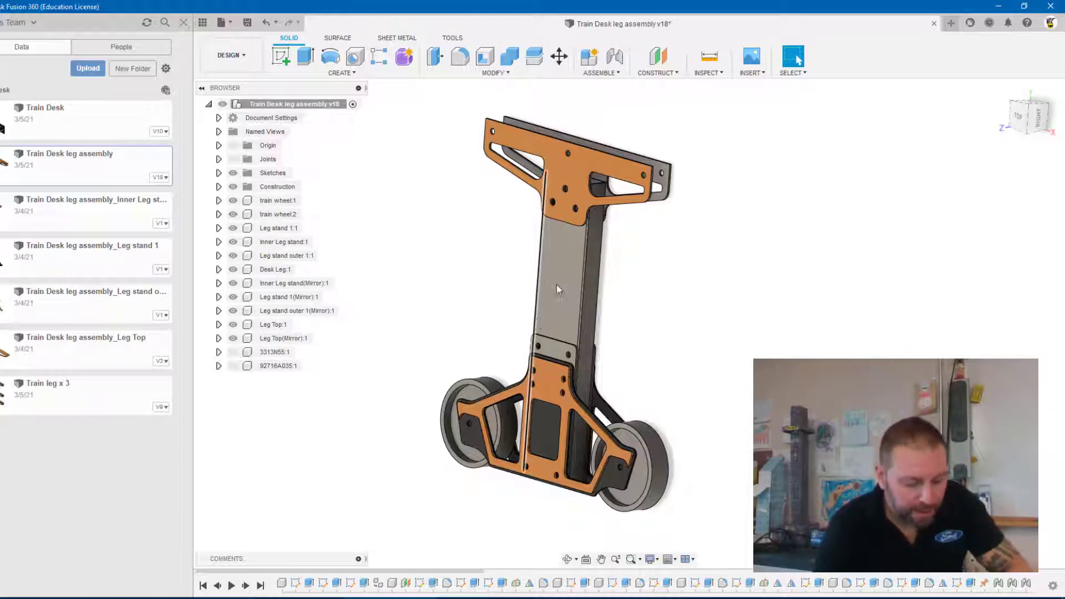
scroll(486, 353, up, 1)
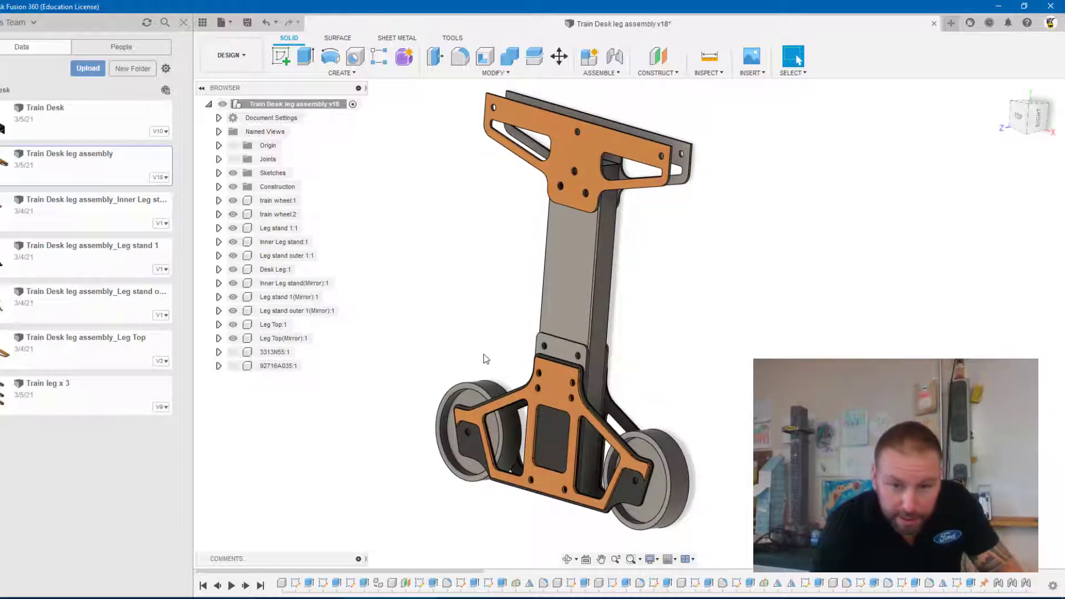
mouse_move(487, 359)
shift+middle_down()
mouse_move(528, 352)
mouse_move(519, 345)
mouse_move(497, 362)
mouse_move(435, 349)
mouse_move(388, 314)
mouse_move(406, 350)
mouse_move(492, 363)
shift+middle_up()
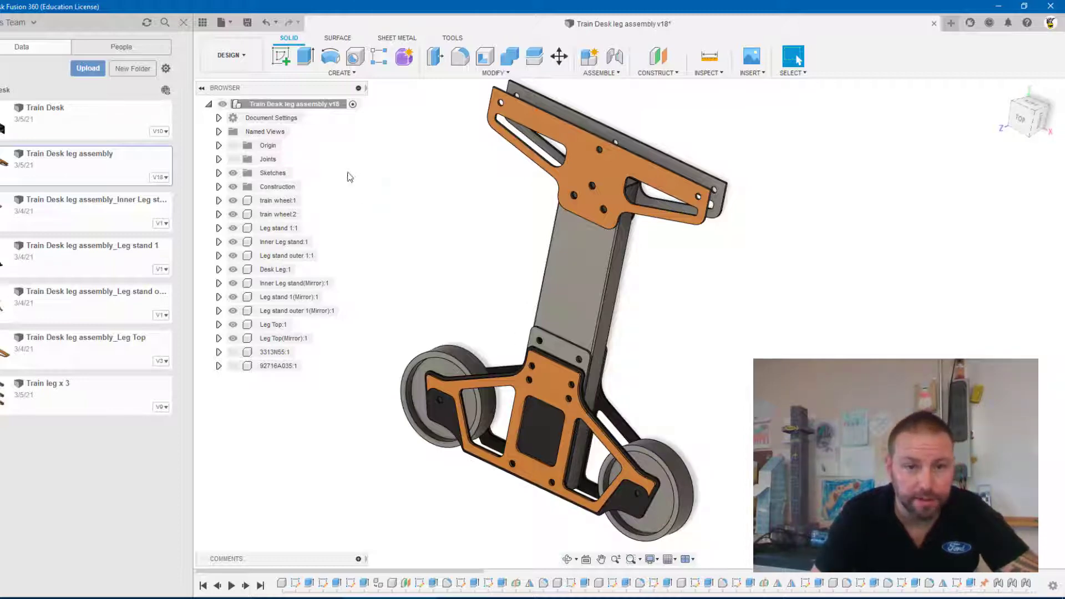
scroll(497, 301, down, 2)
middle_drag(498, 302, 481, 309)
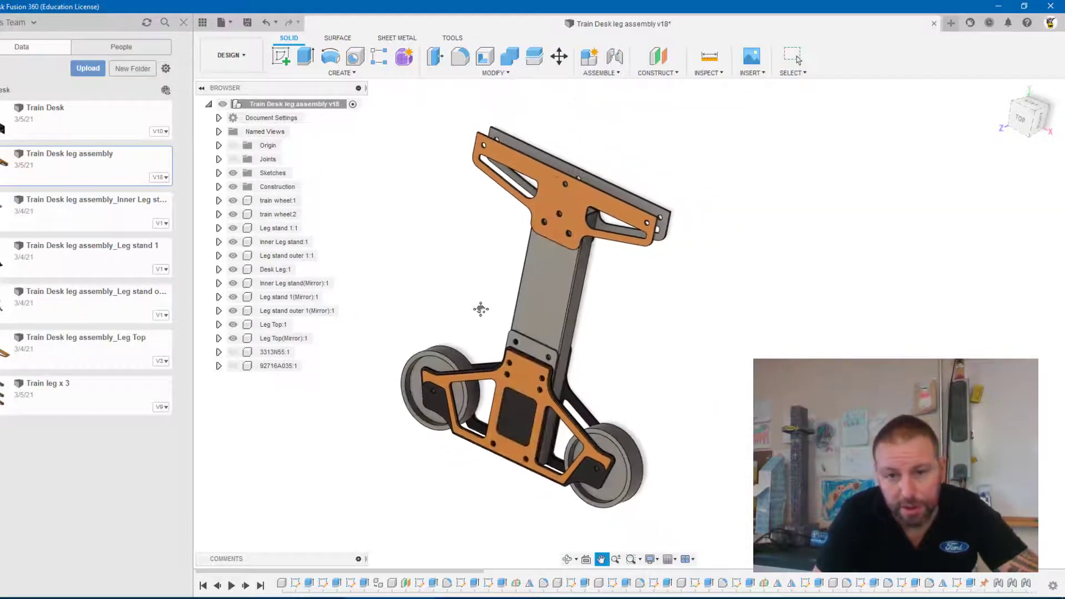
scroll(481, 309, down, 1)
click(228, 56)
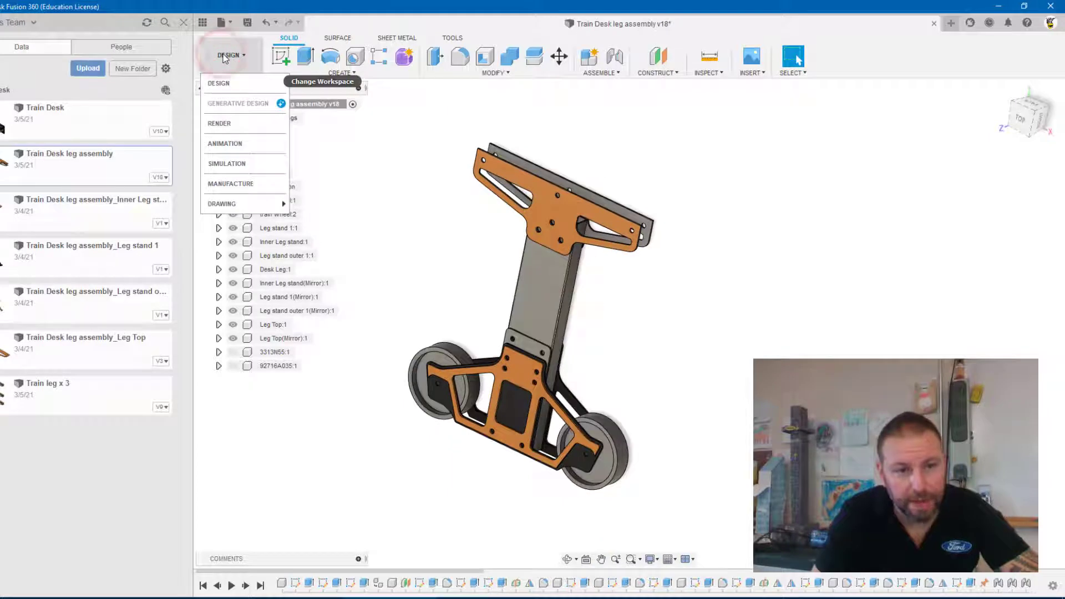
click(837, 216)
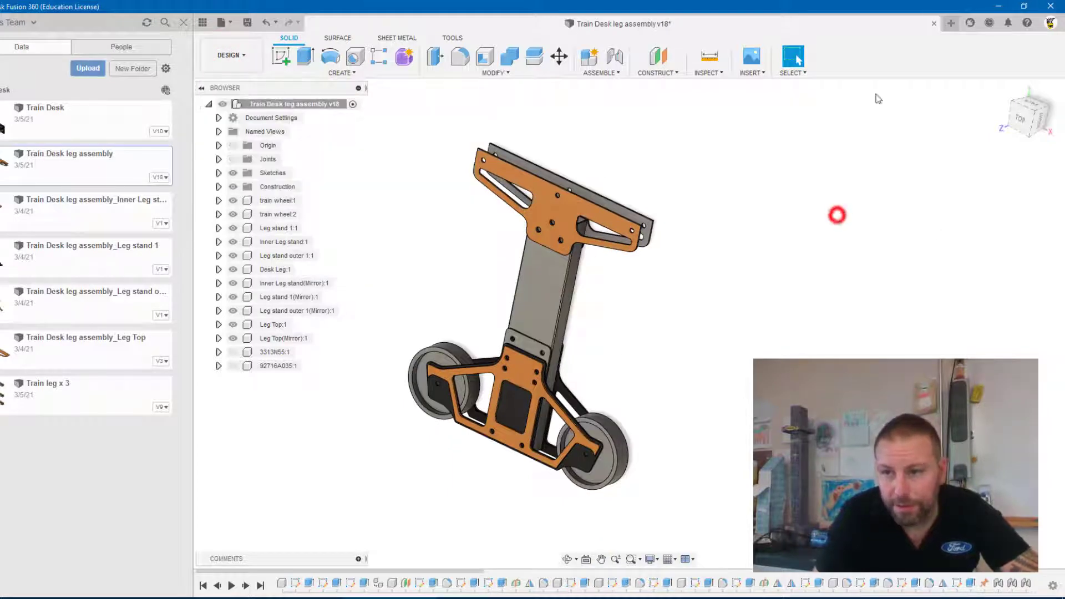
Open the preferences and review the preview features, including the Manufacture section with the Advanced Arrange option, and leave the settings without changes
click(1050, 23)
click(1013, 53)
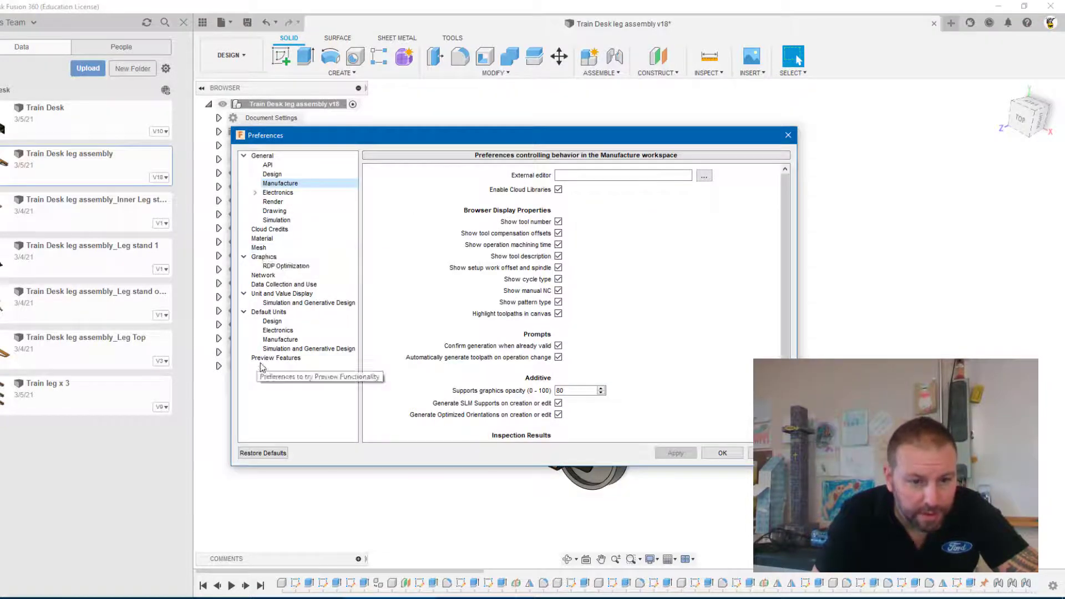
click(263, 361)
scroll(412, 294, down, 8)
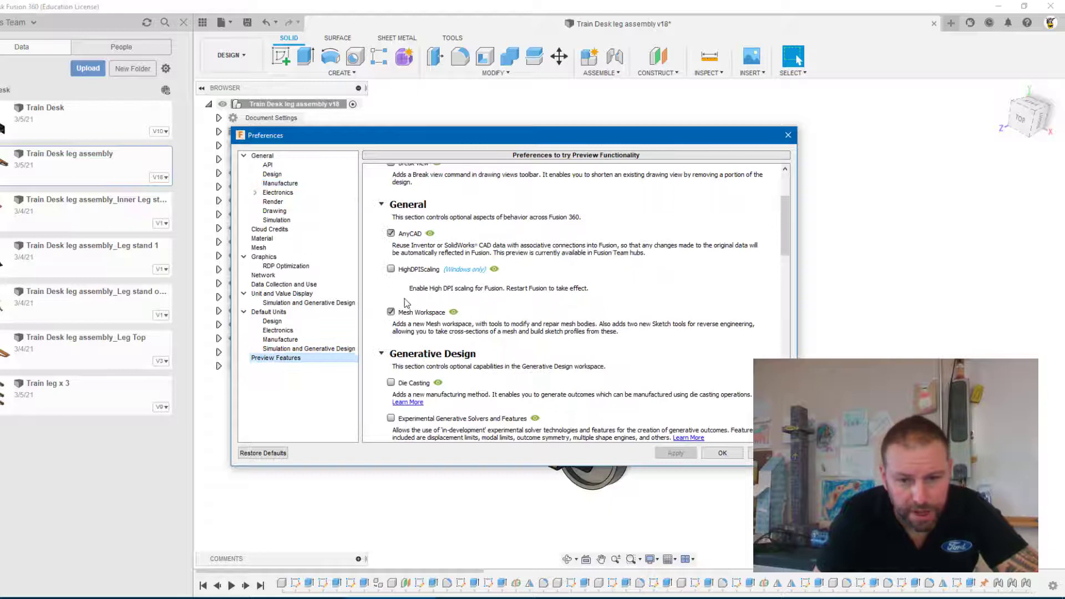
scroll(412, 294, down, 4)
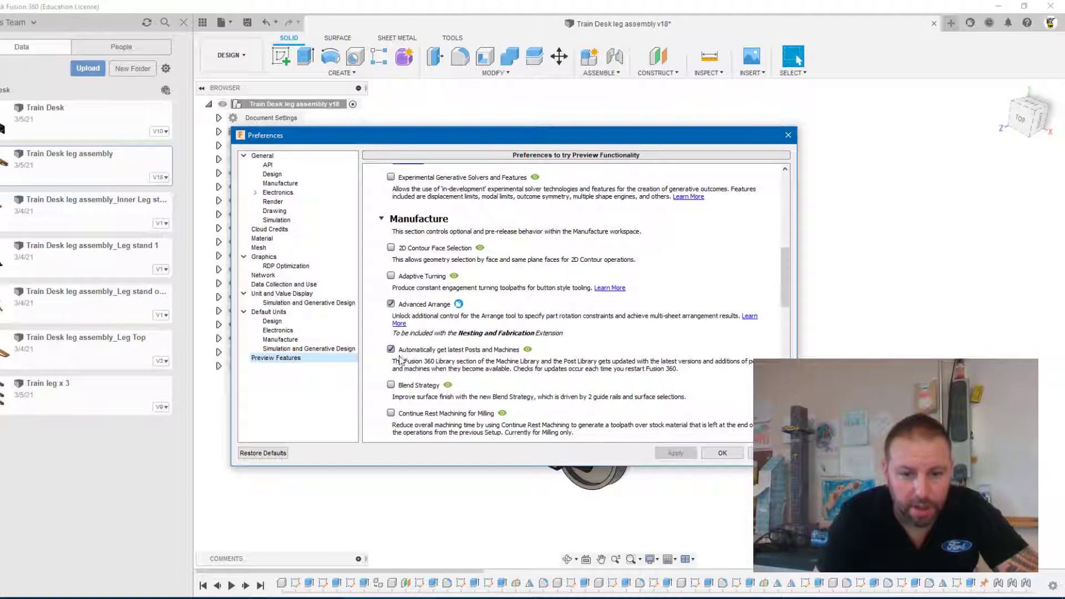
scroll(462, 355, down, 3)
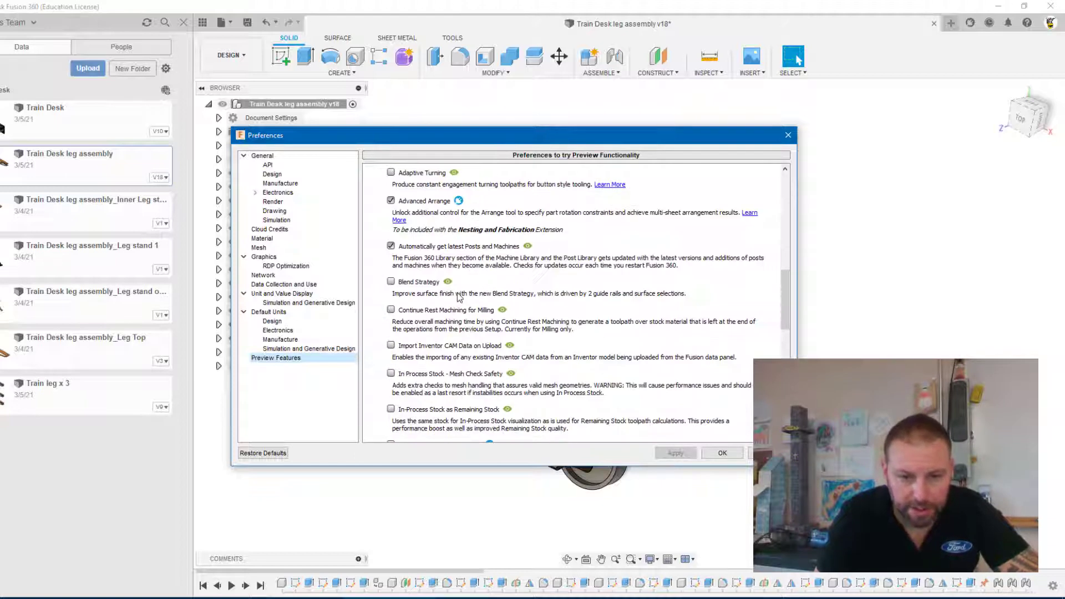
scroll(447, 314, down, 8)
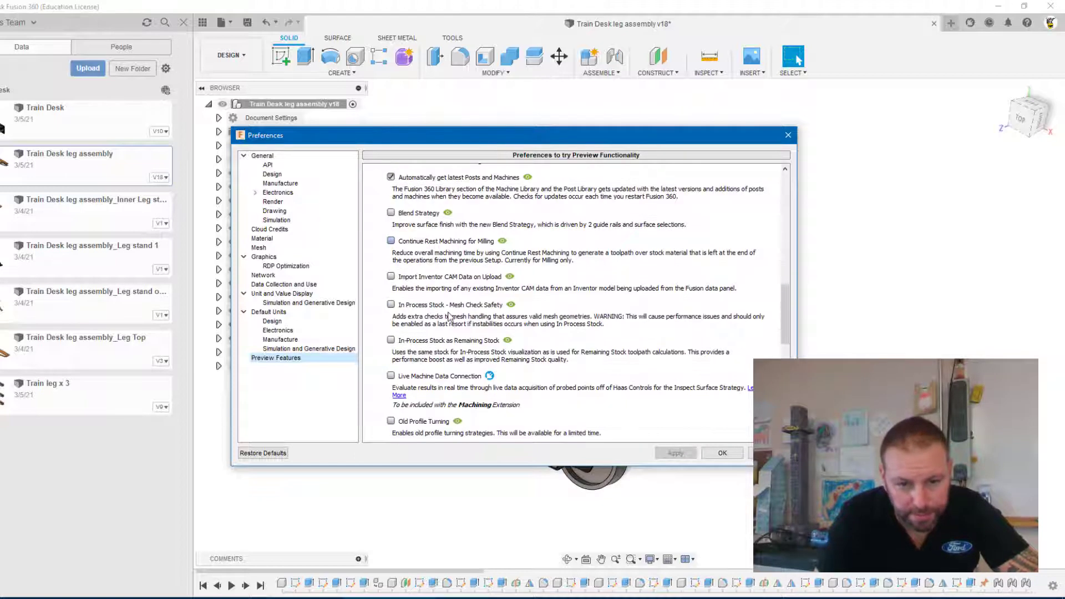
scroll(454, 317, down, 2)
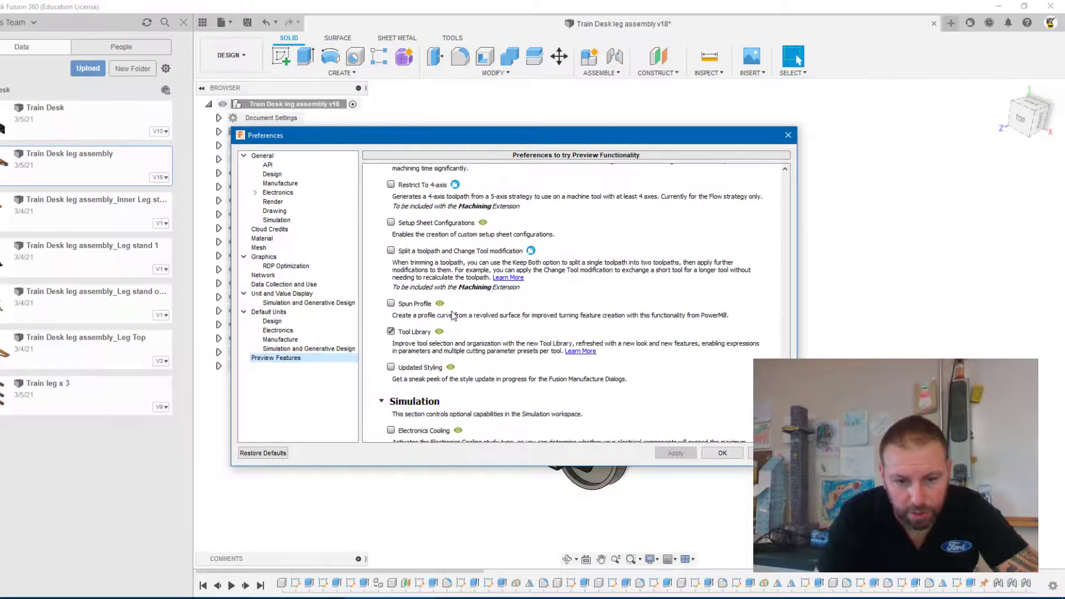
scroll(472, 336, up, 7)
scroll(475, 340, up, 10)
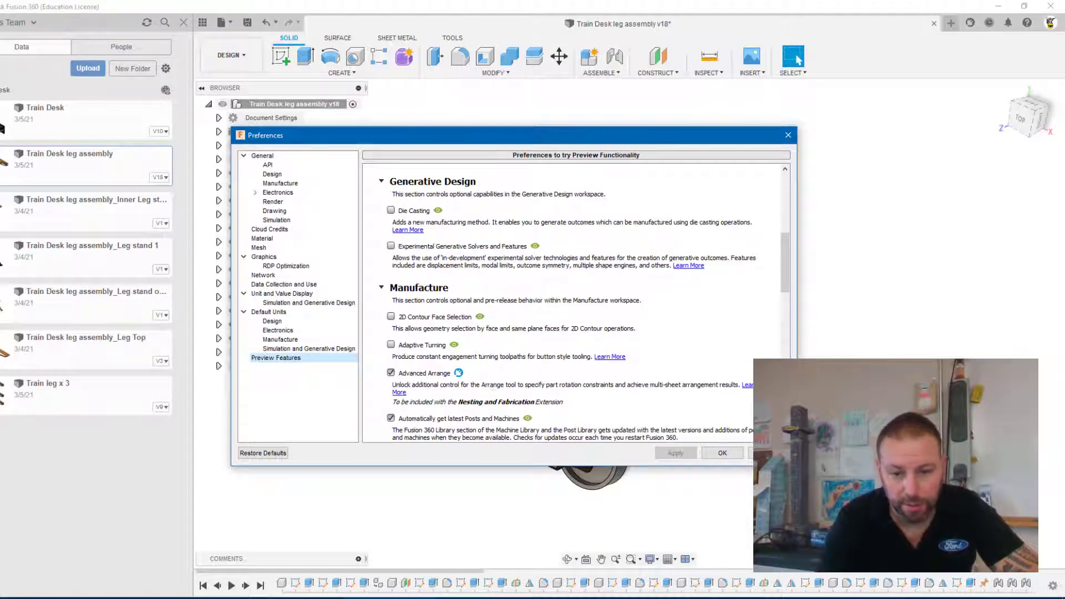
key(Escape)
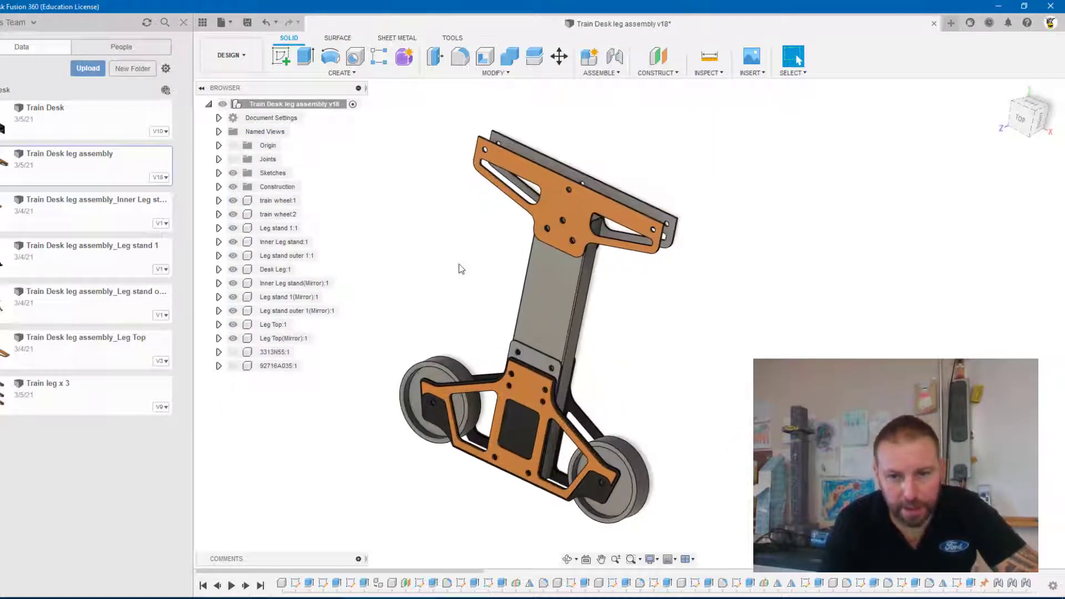
Switch to the Manufacture workspace and activate the Train Desk leg assembly model in place of Manufacturing Model 1
scroll(519, 257, up, 2)
click(237, 55)
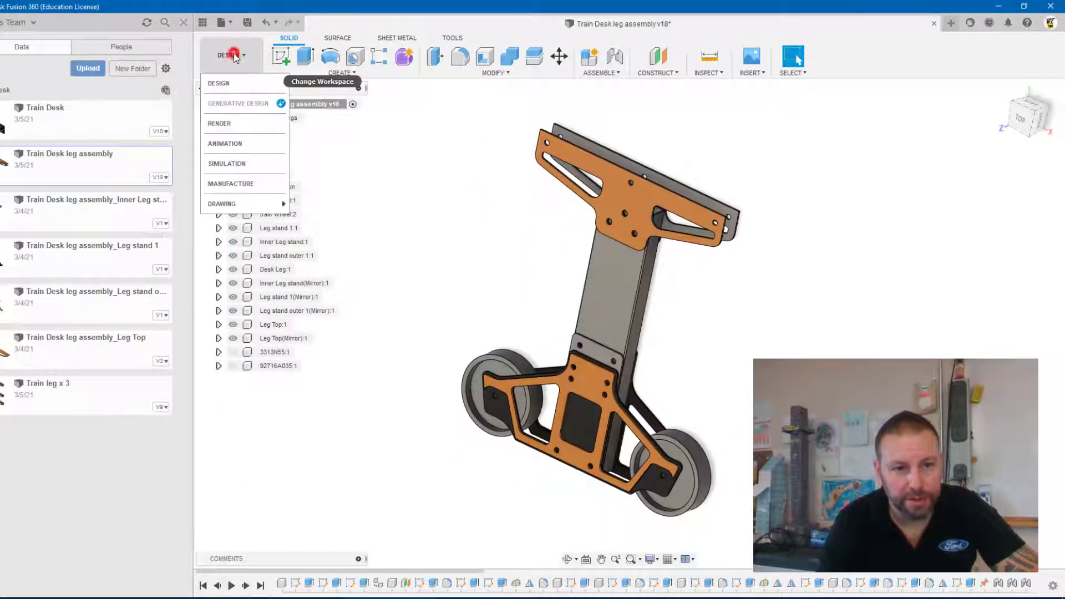
click(219, 183)
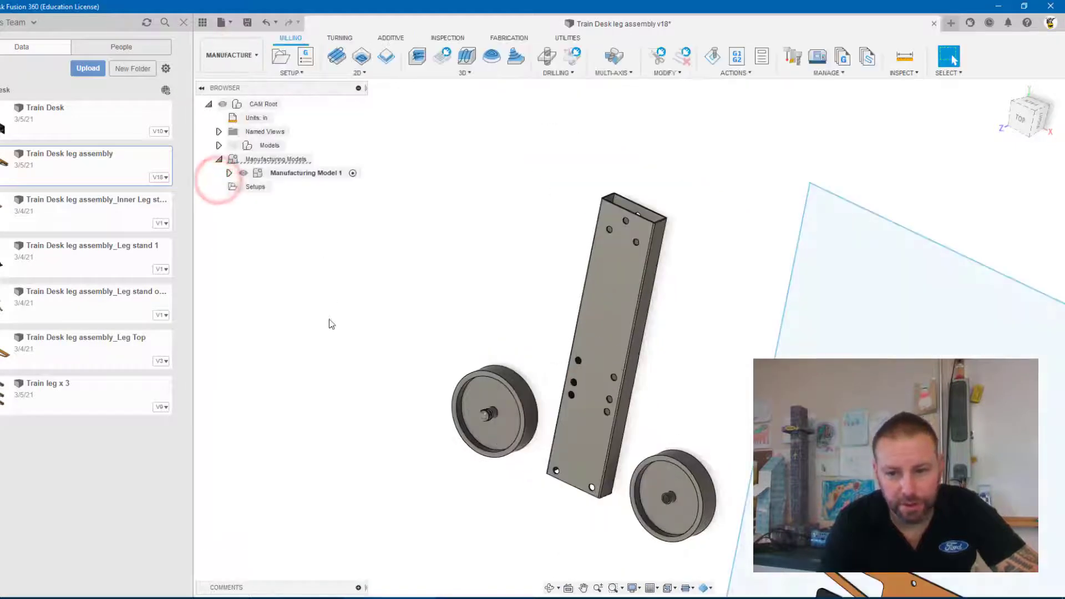
middle_drag(494, 388, 421, 349)
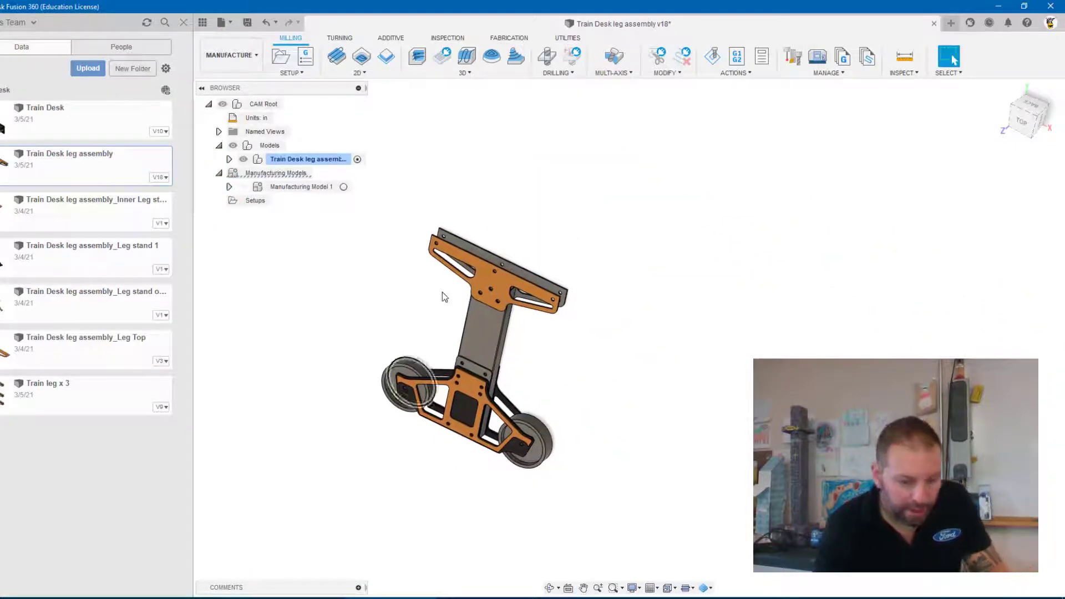
scroll(492, 321, up, 2)
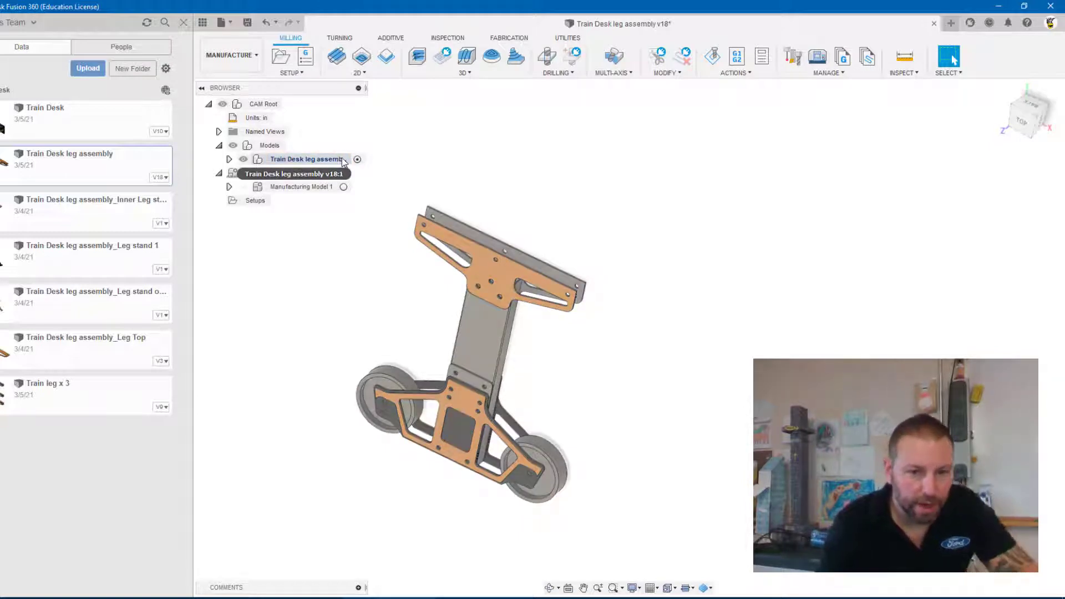
drag(343, 161, 248, 186)
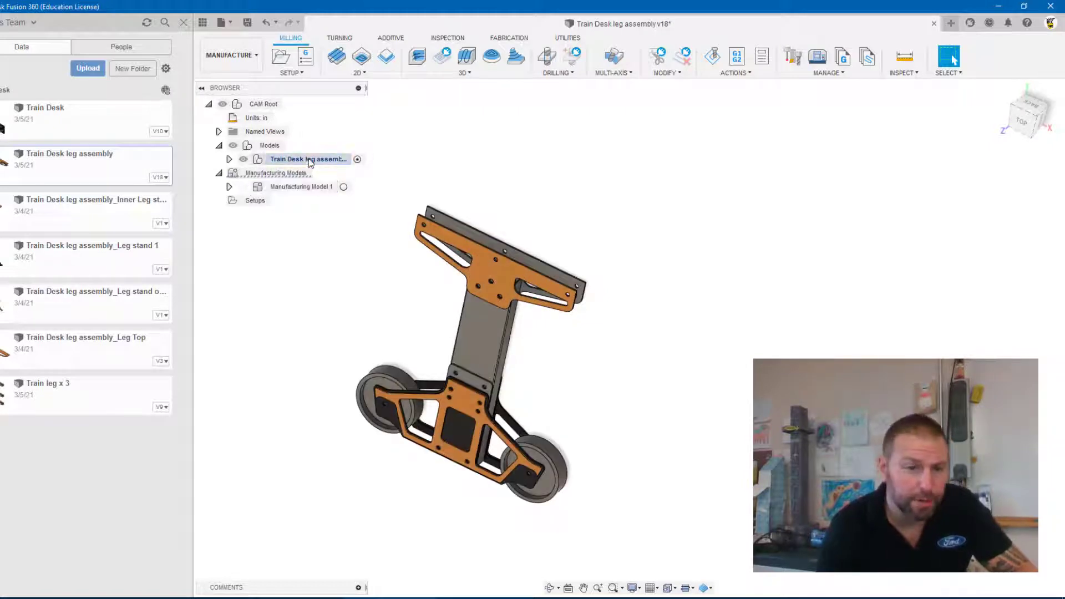
click(313, 160)
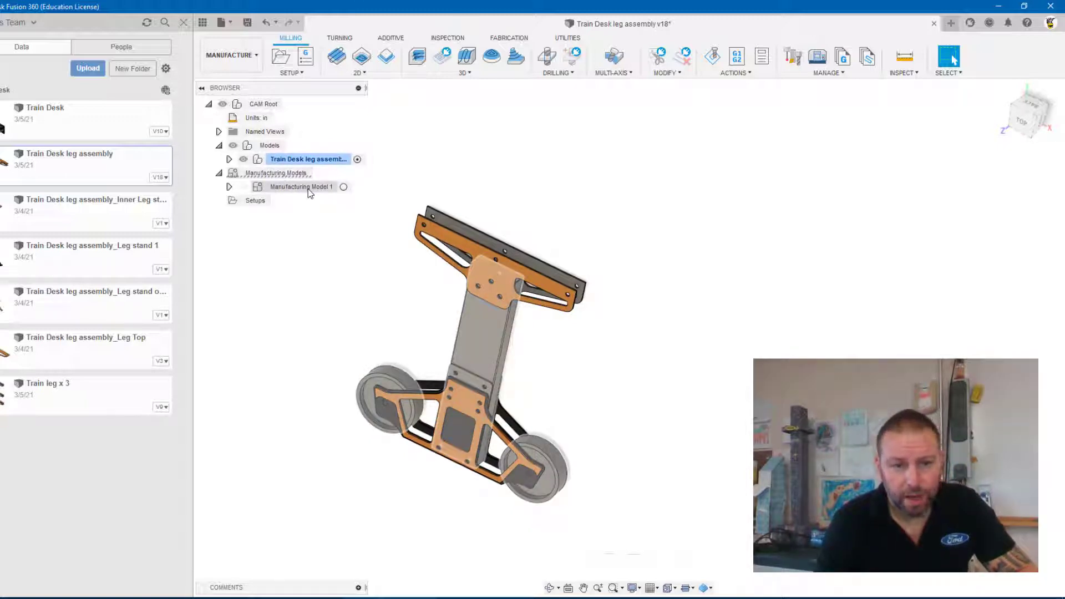
Open Manufacturing Model 1 to examine how its flat parts are arranged on the sheet sketch, and finish the edit
double_click(306, 187)
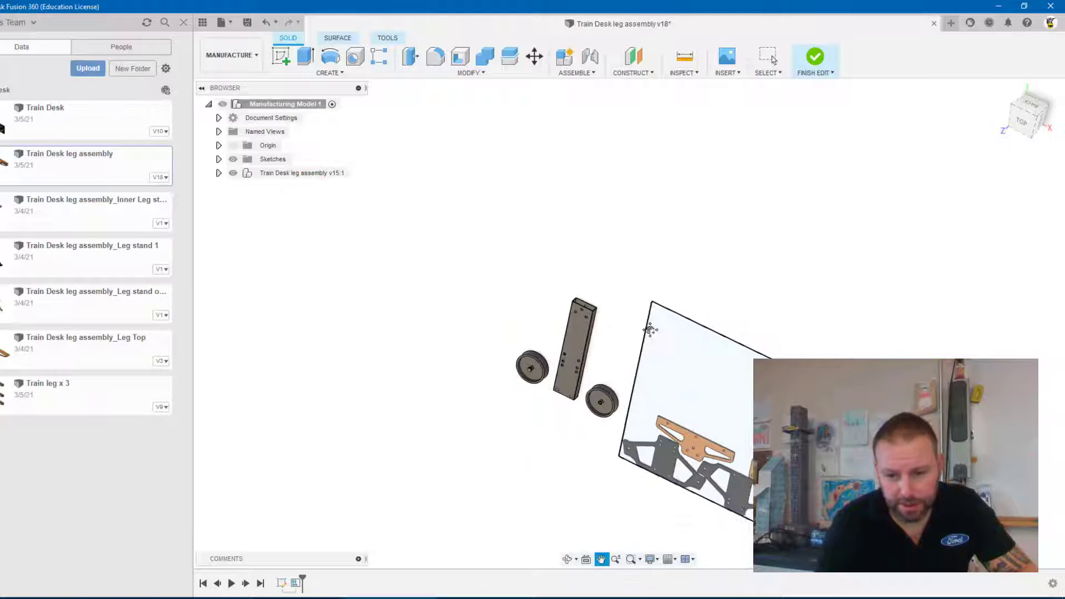
scroll(651, 330, up, 2)
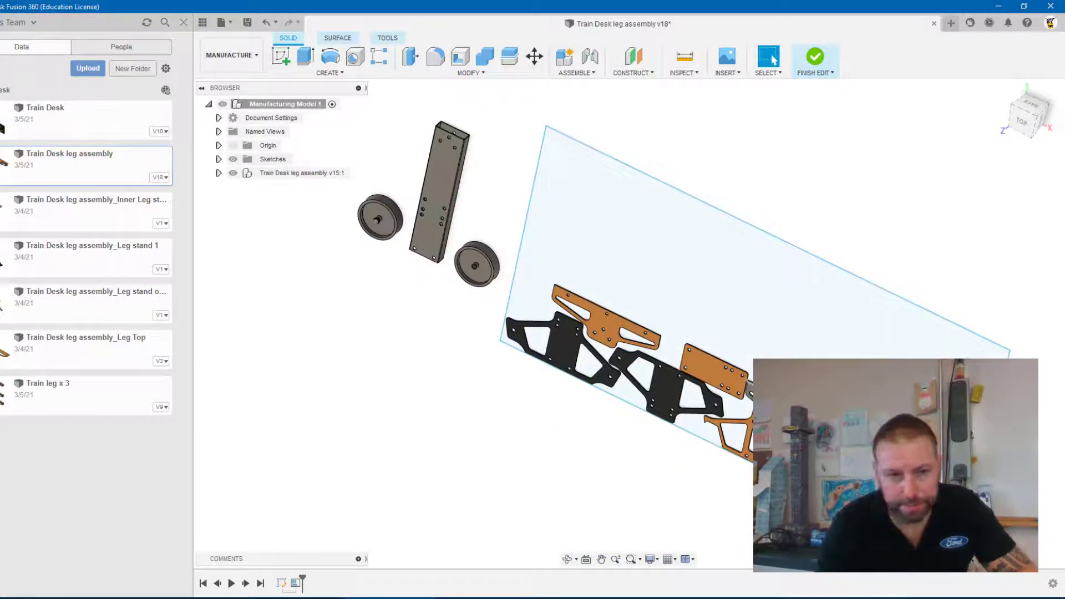
click(819, 54)
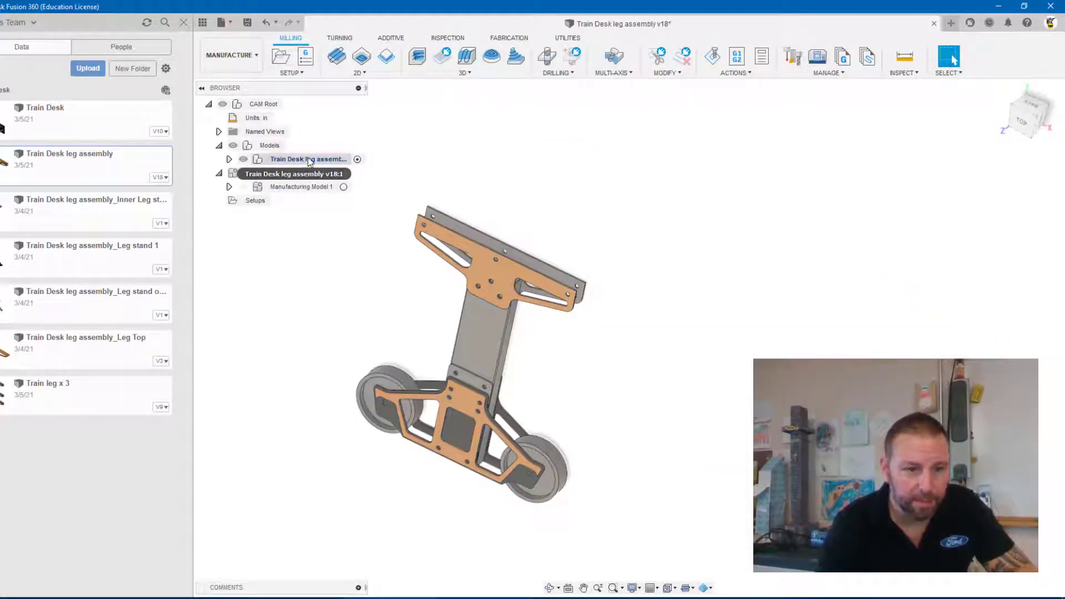
Create another manufacturing model from the Train Desk leg assembly and open it for editing
click(292, 73)
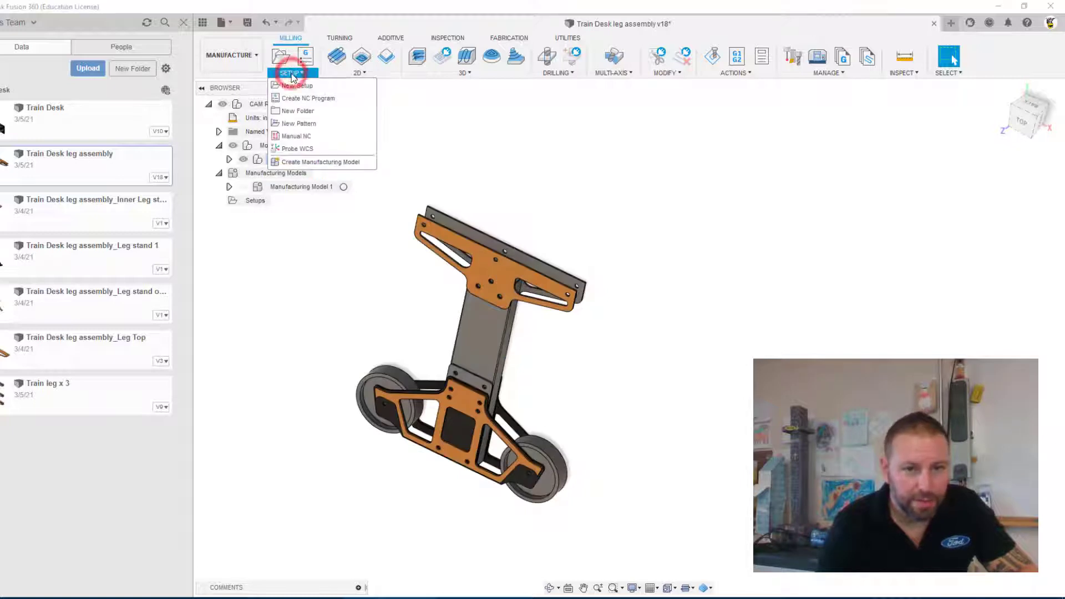
click(309, 163)
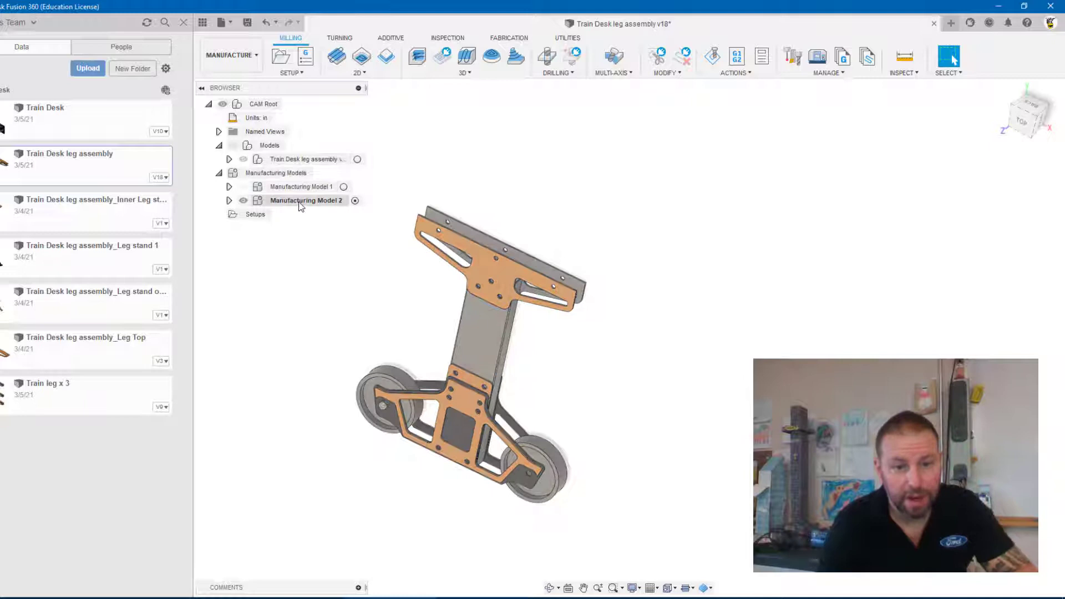
double_click(300, 202)
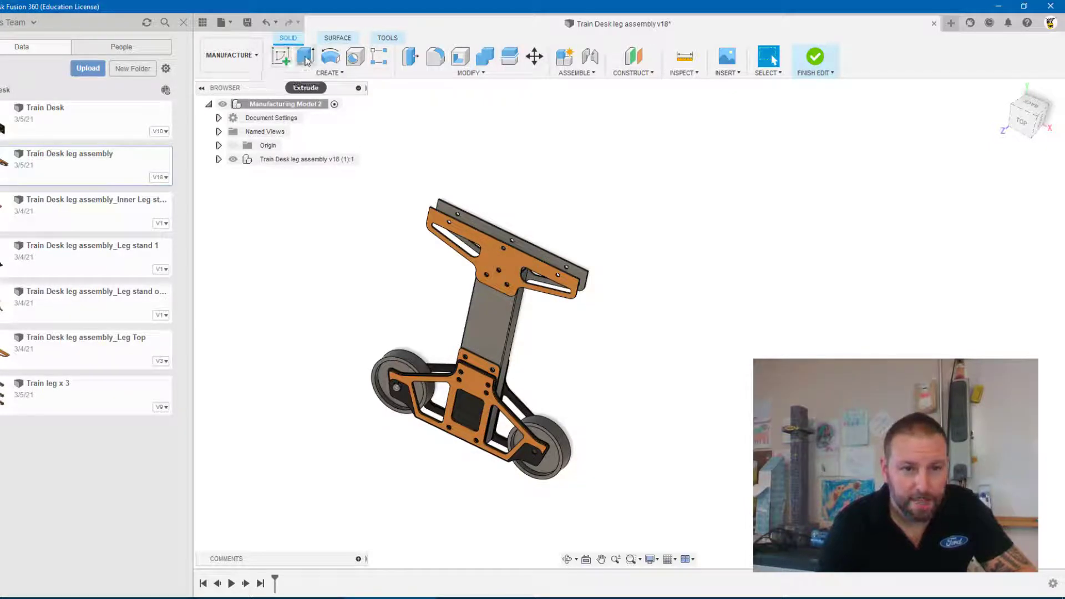
click(339, 73)
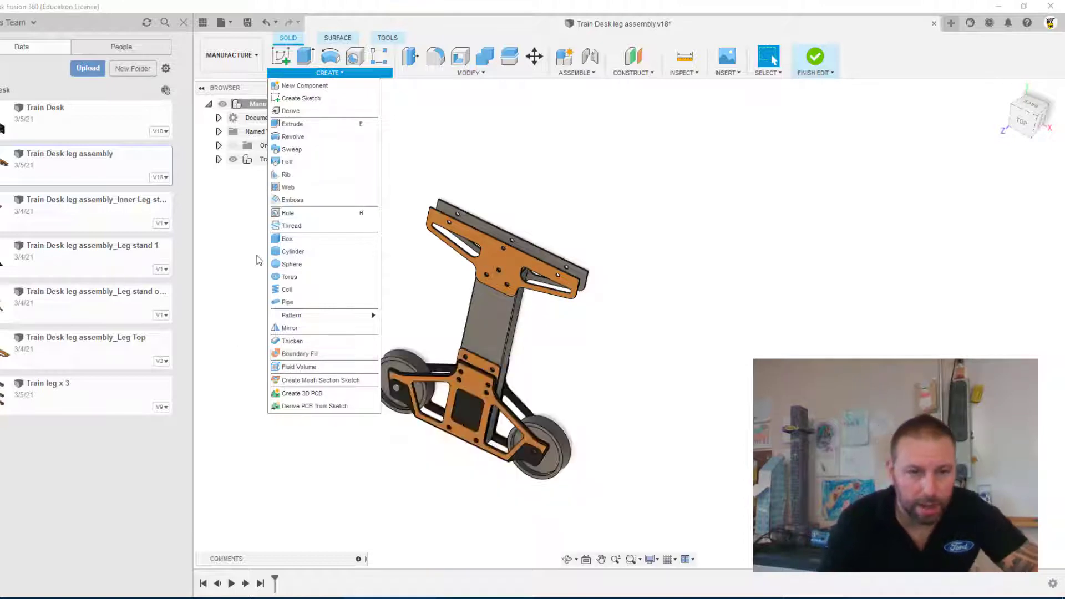
click(447, 75)
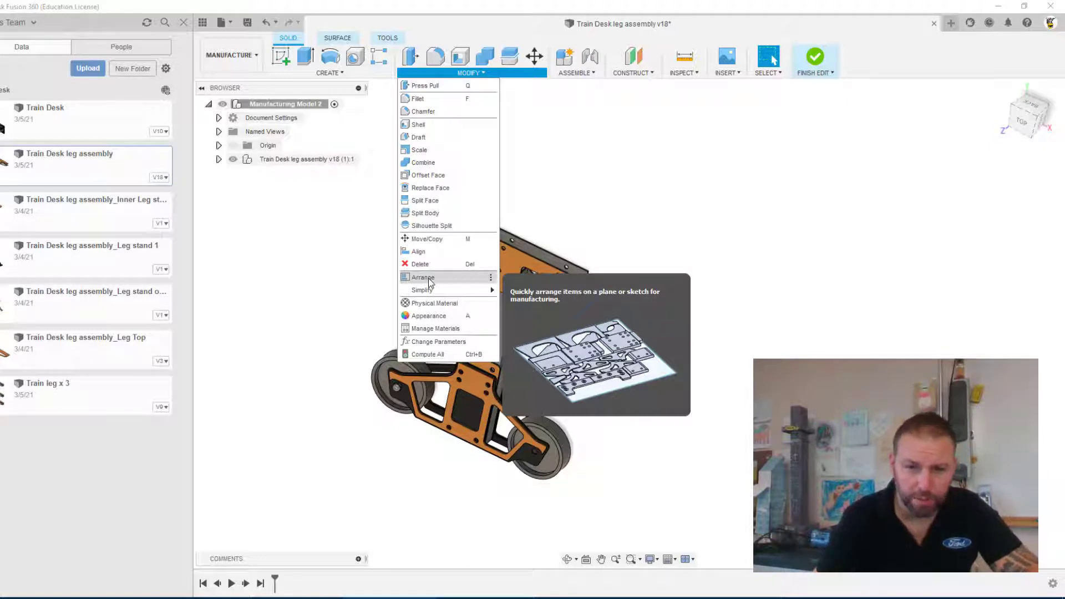
click(340, 304)
shift+middle_drag(340, 304, 306, 269)
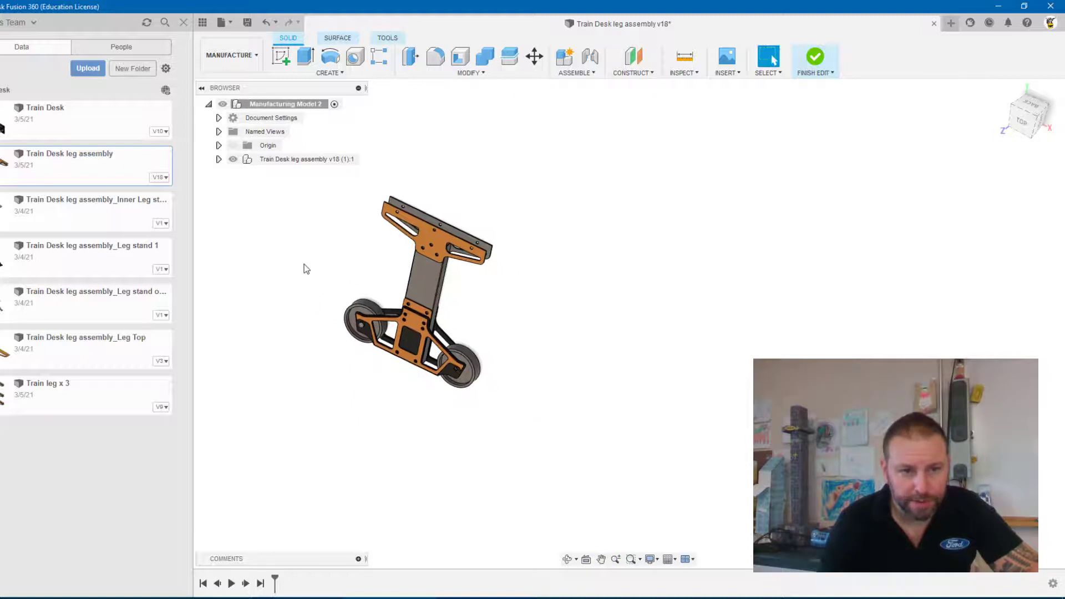
Sketch a 48 by 32 in rectangle beside the leg assembly on the origin plane parallel to its flat plates, and finish the sketch
click(281, 56)
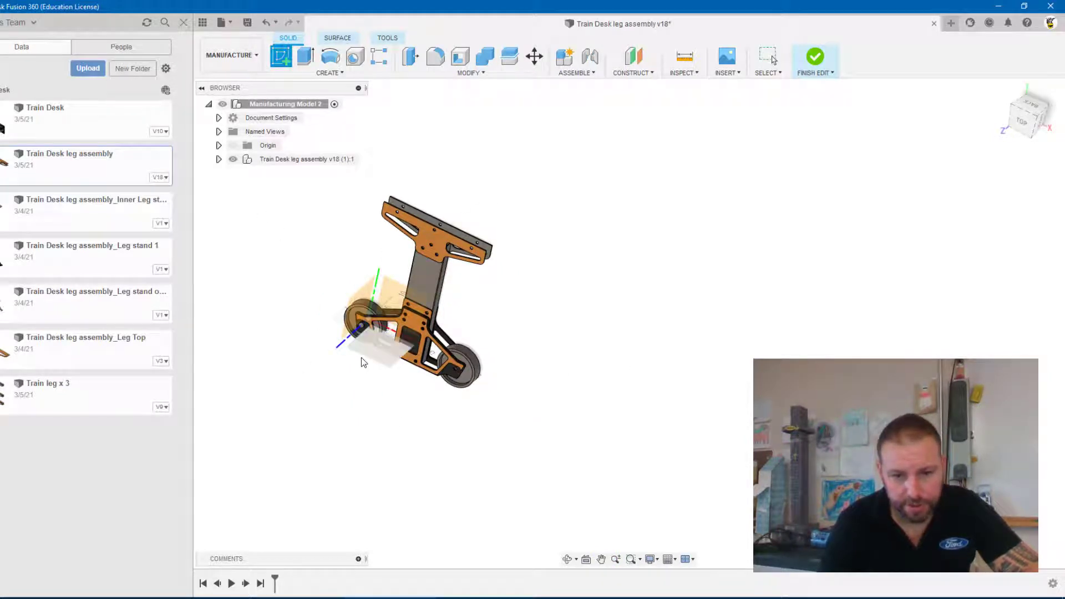
scroll(357, 275, up, 3)
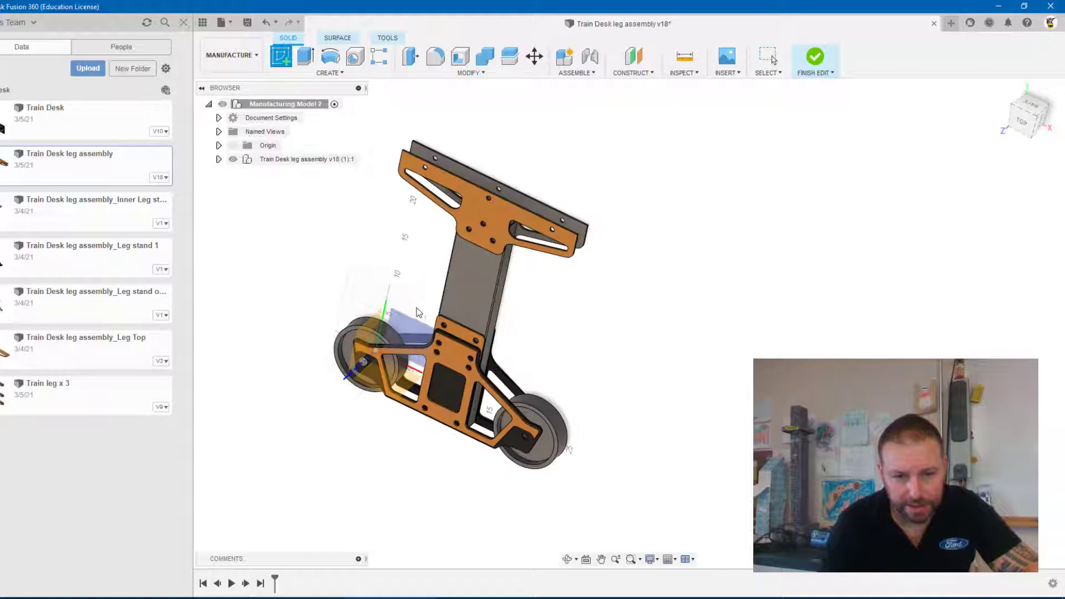
click(417, 311)
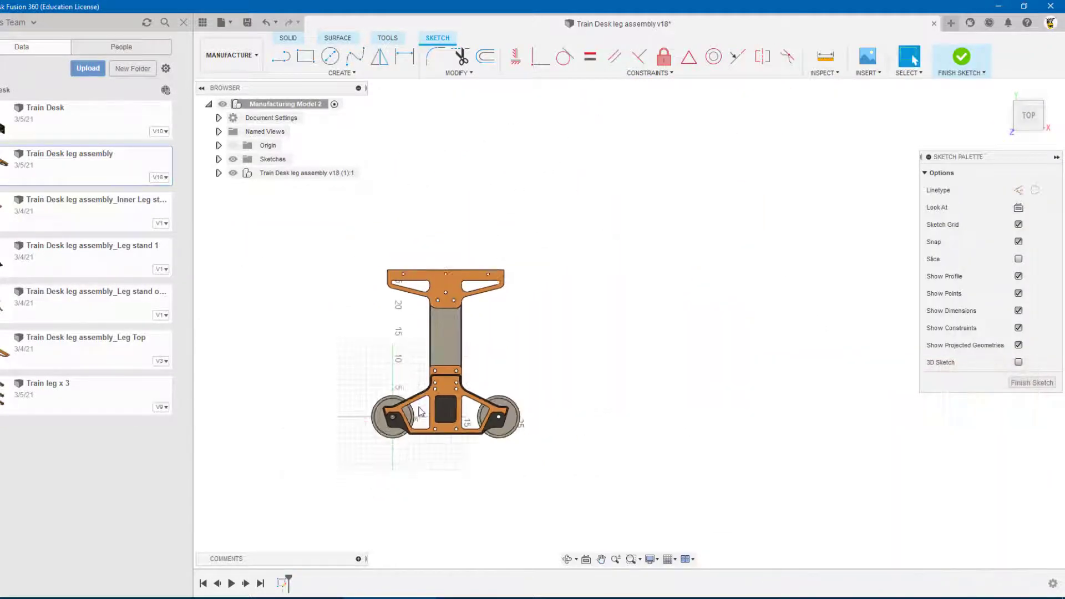
click(310, 65)
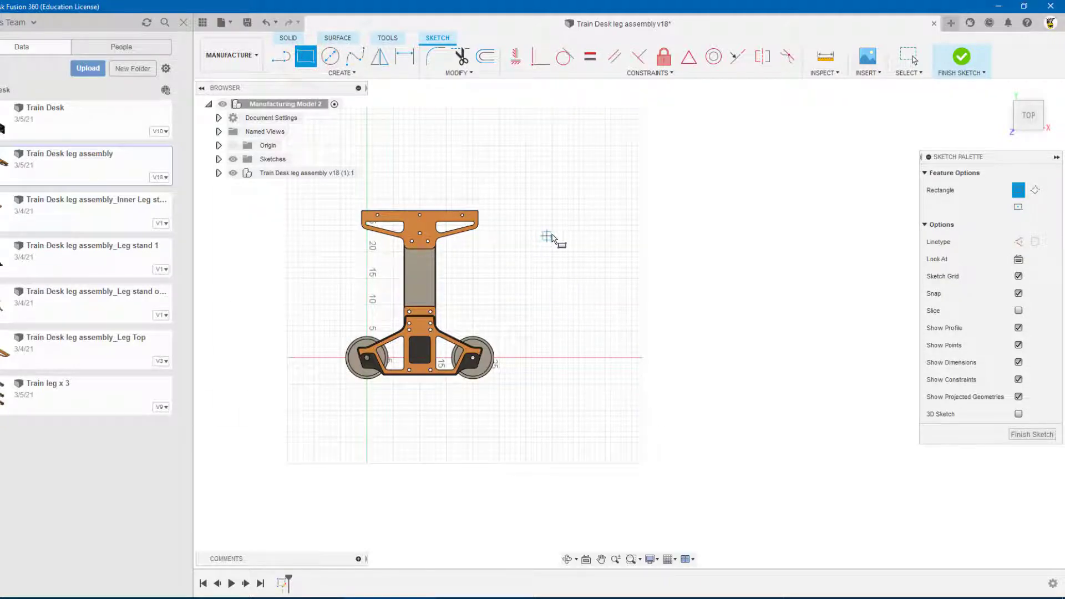
click(554, 235)
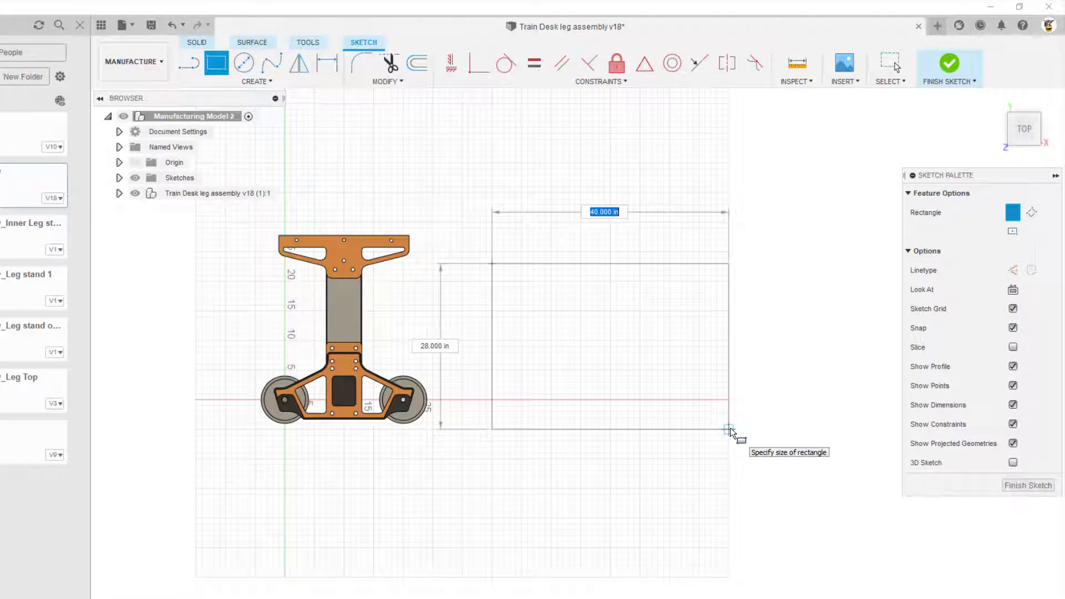
text(48)
key(Tab)
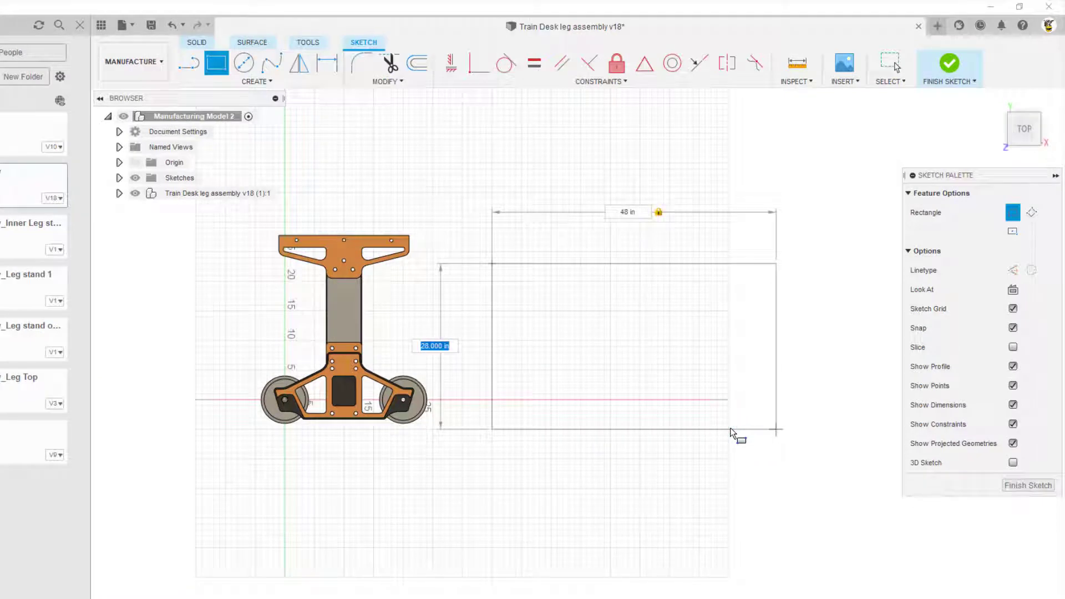
text(32)
key(Tab)
key(Return)
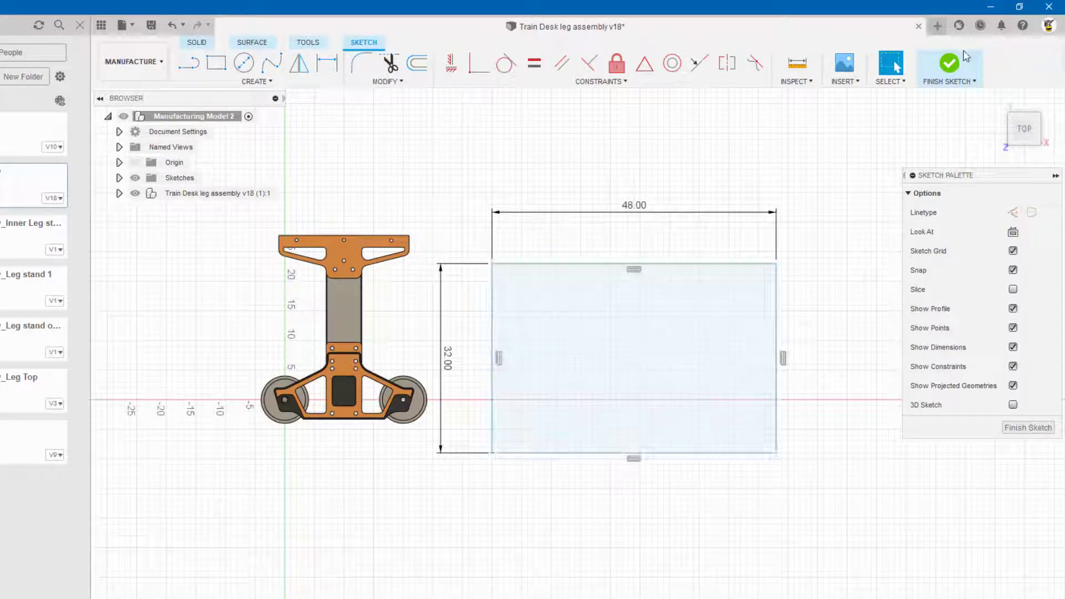
click(949, 63)
Start an Arrange with Leg stand outer 1, Leg stand 1, Inner Leg stand and Leg Top as the objects
scroll(351, 439, up, 2)
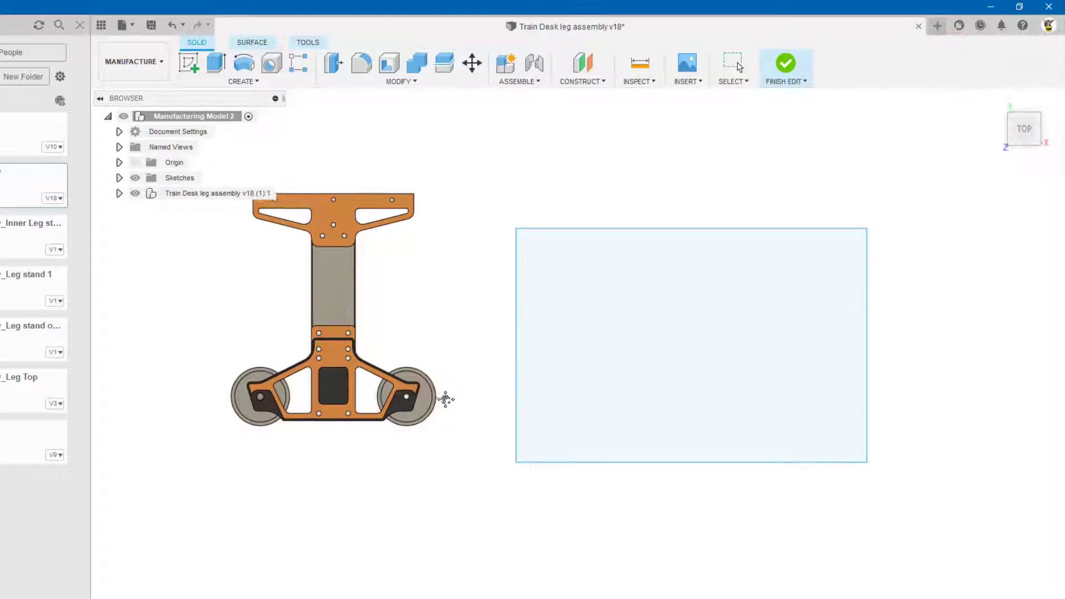
click(399, 83)
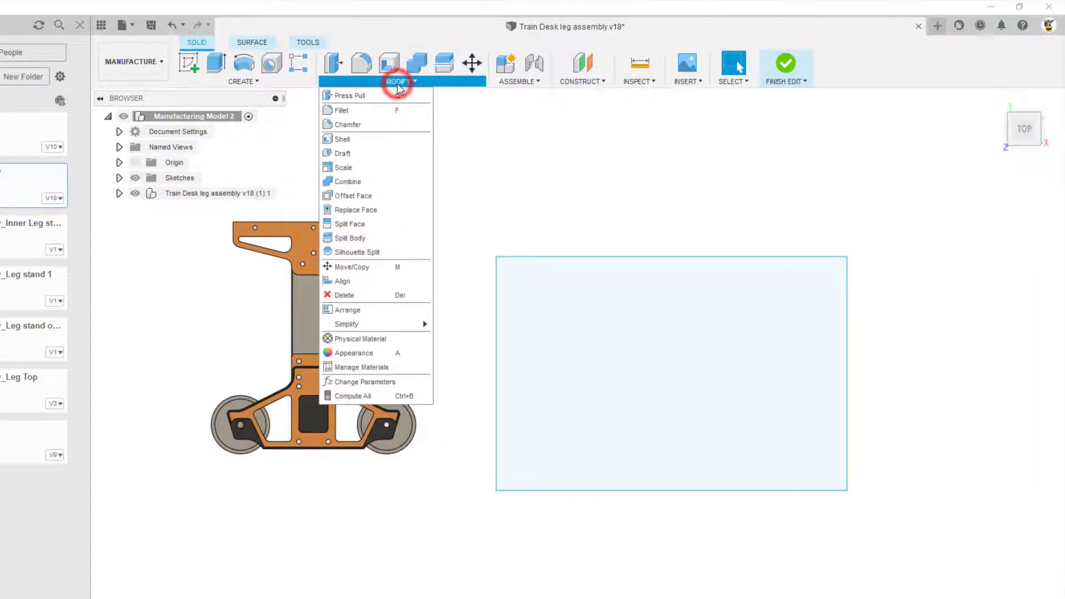
click(349, 311)
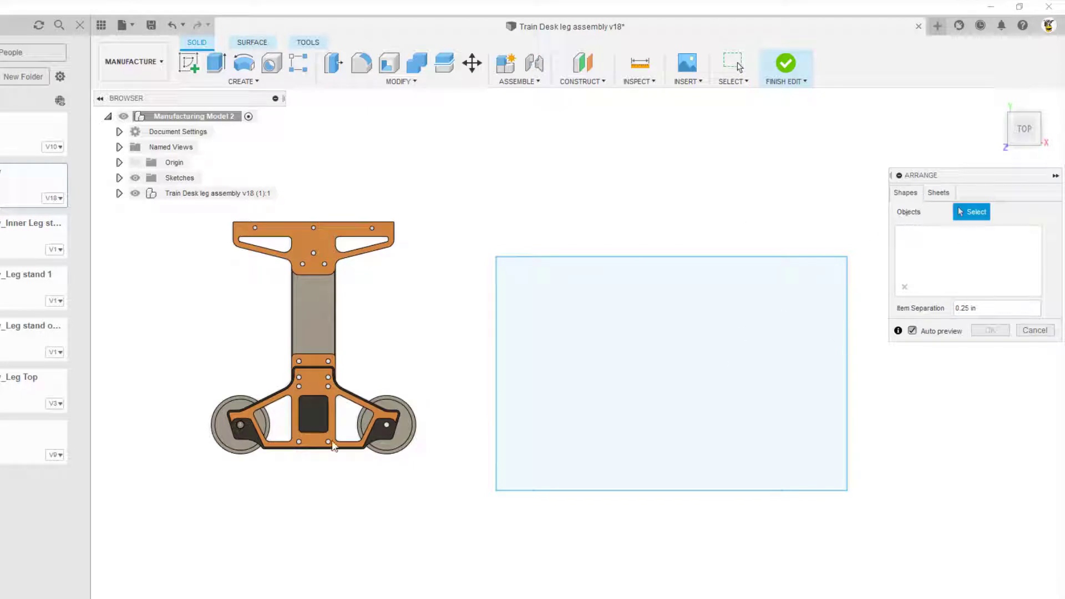
scroll(388, 335, up, 2)
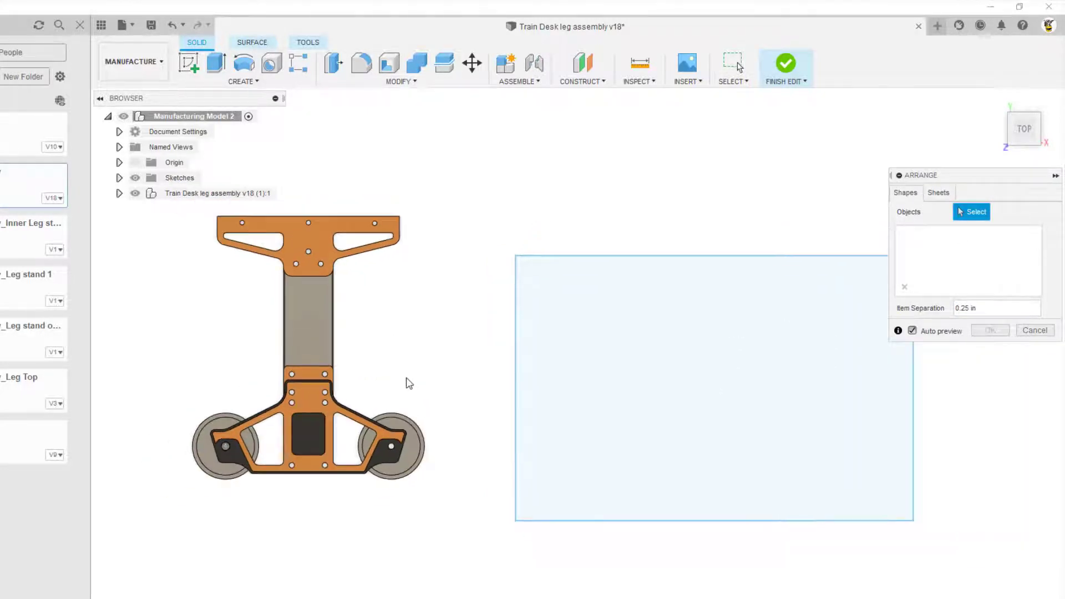
scroll(311, 406, up, 3)
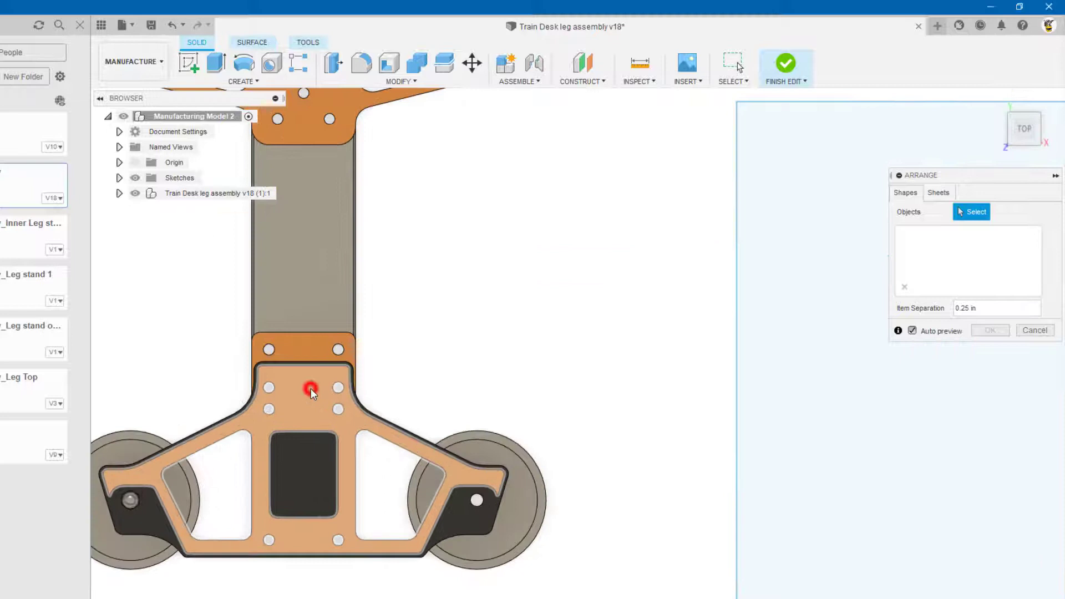
click(312, 393)
click(320, 486)
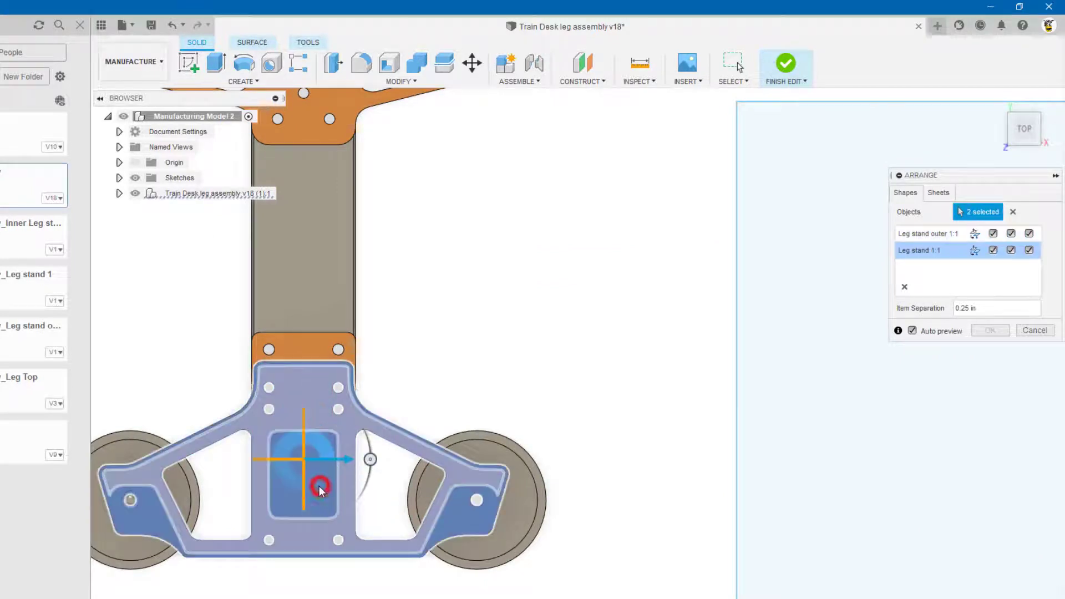
click(313, 346)
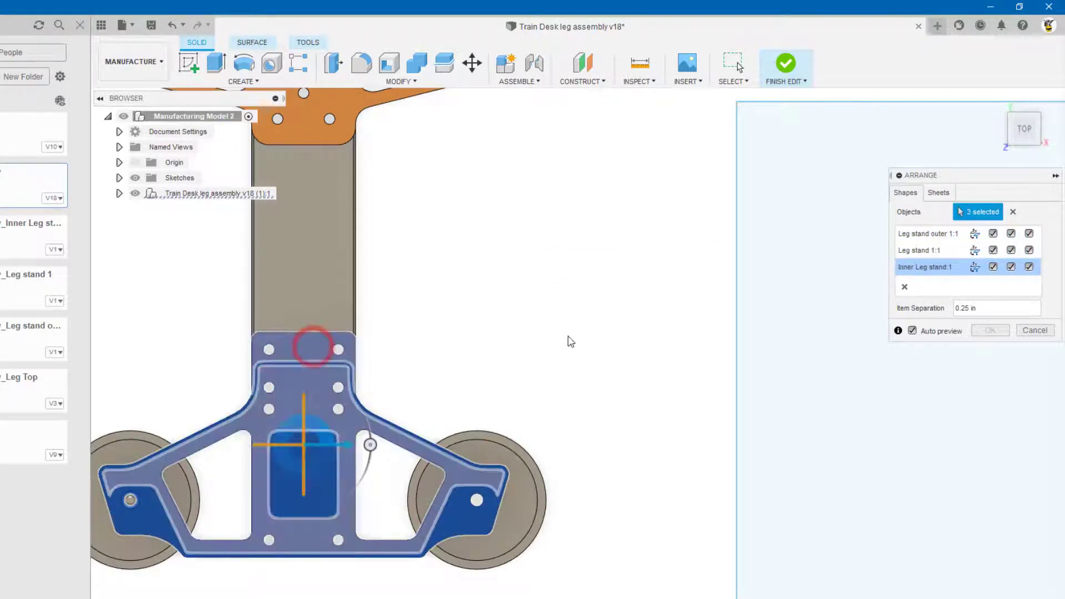
scroll(569, 341, down, 2)
scroll(573, 341, down, 1)
click(407, 166)
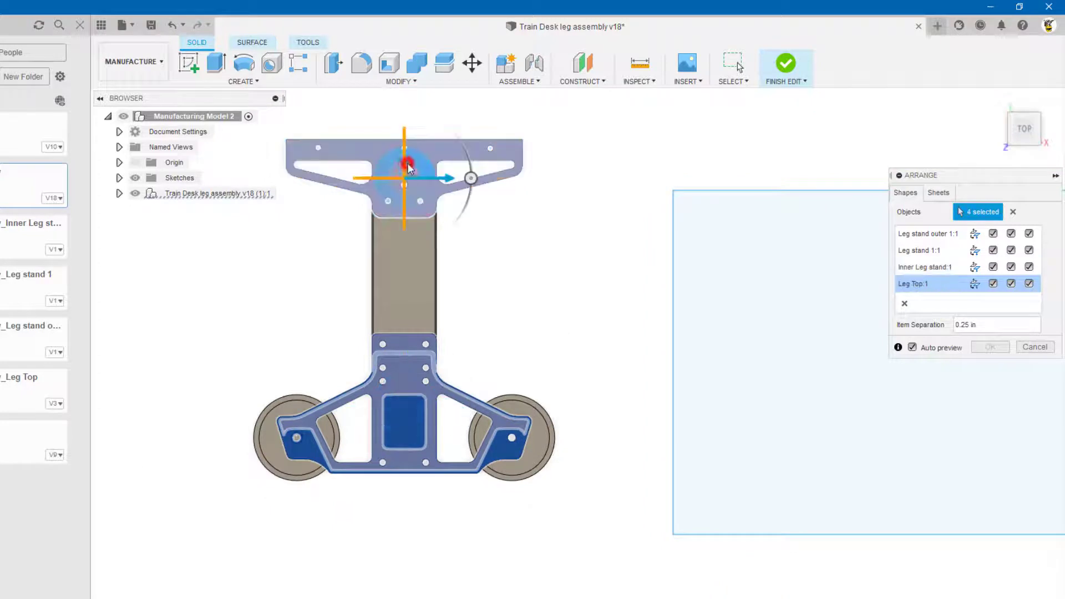
scroll(518, 298, down, 1)
middle_drag(602, 309, 505, 305)
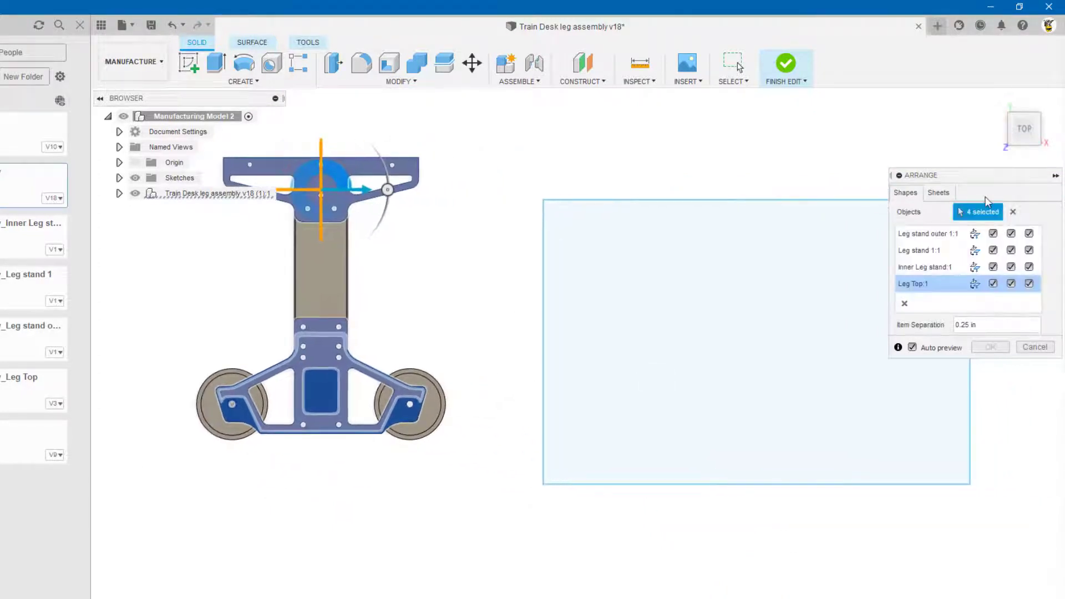
Arrange the selected parts on the rectangle sketch as the sheet, with a border spacing of 1 in
click(944, 194)
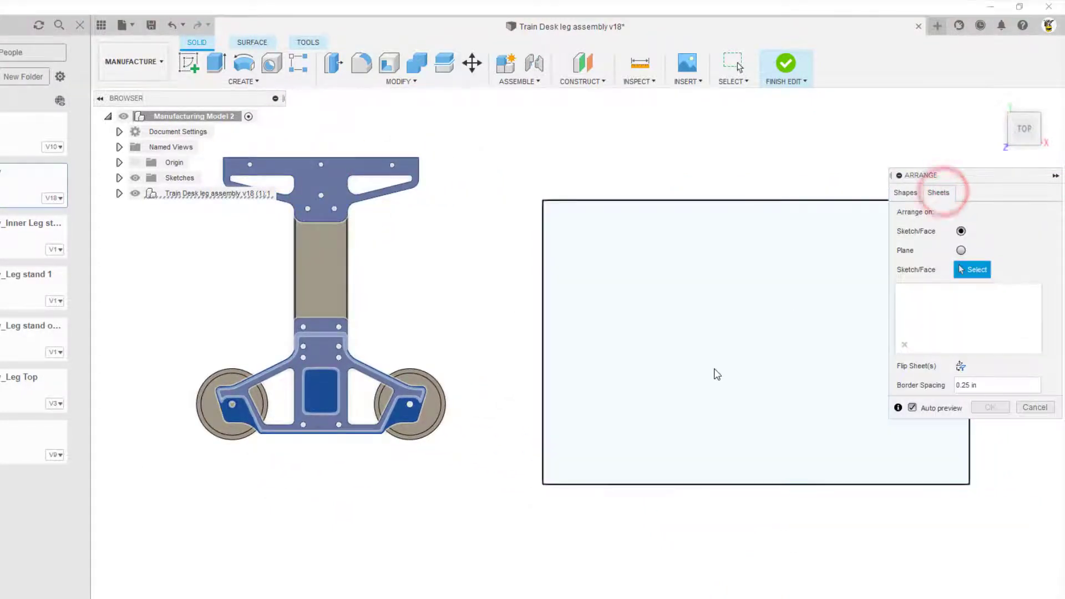
click(714, 372)
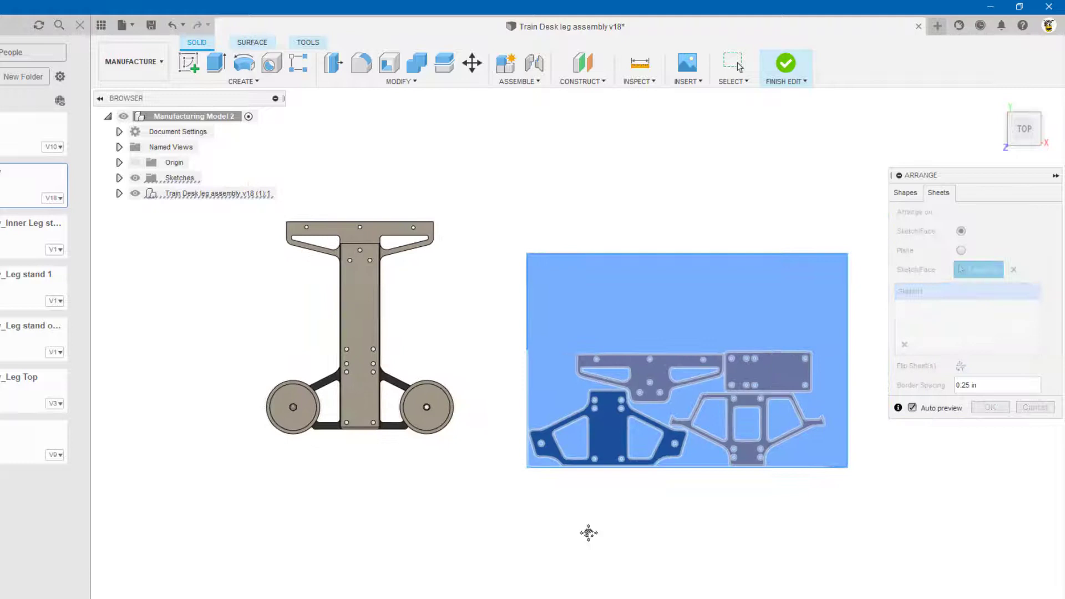
scroll(589, 534, up, 3)
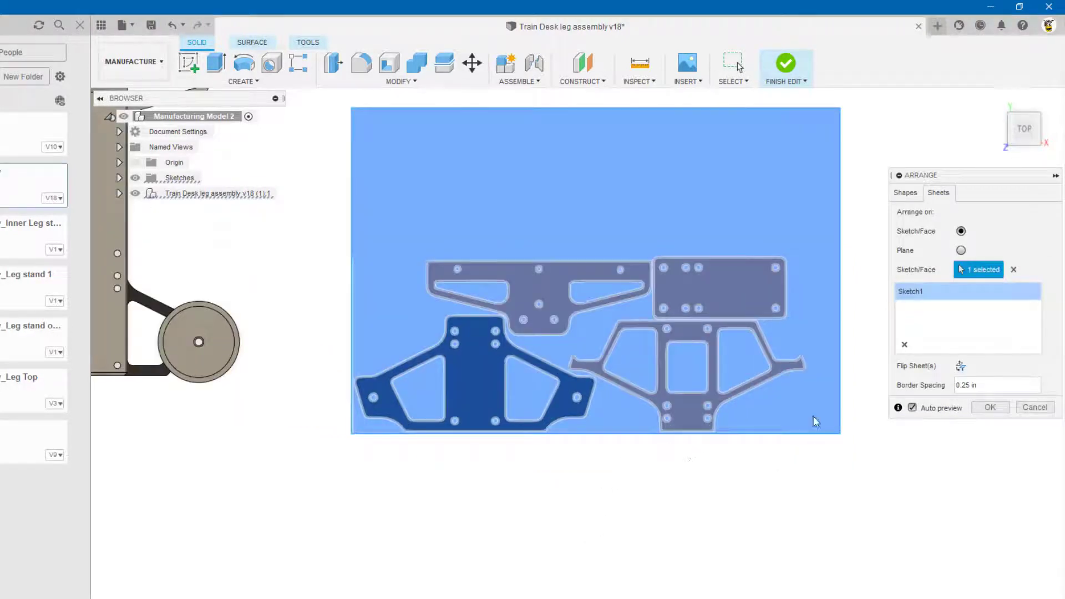
scroll(325, 396, down, 2)
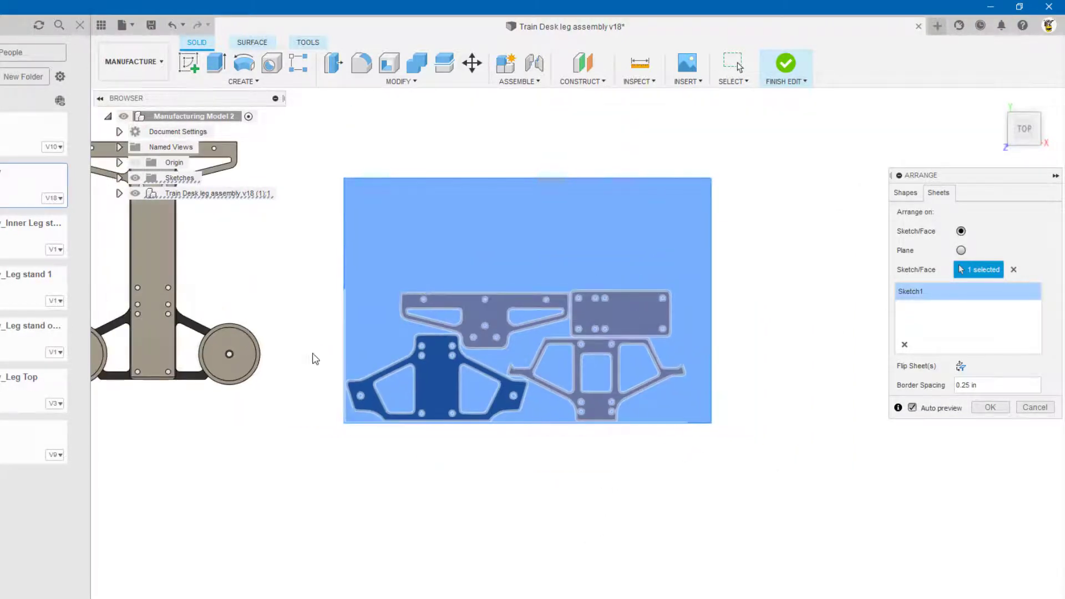
click(988, 385)
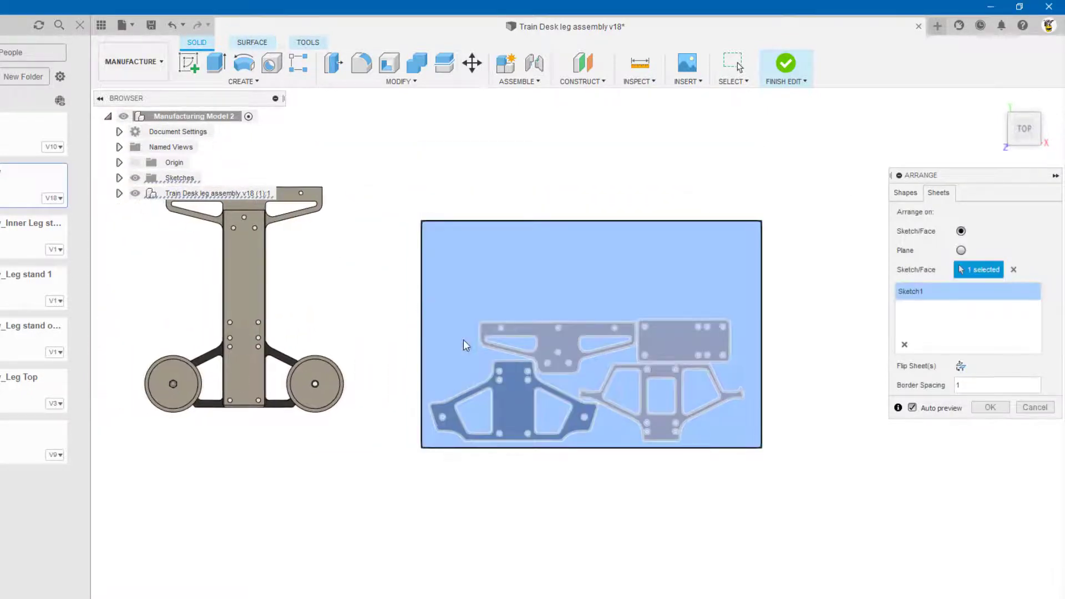
Add the mirrored Leg Top, Inner Leg stand and Leg stand outer 1 from the other side of the leg to the arrangement
shift+middle_drag(369, 318, 577, 305)
scroll(610, 299, up, 3)
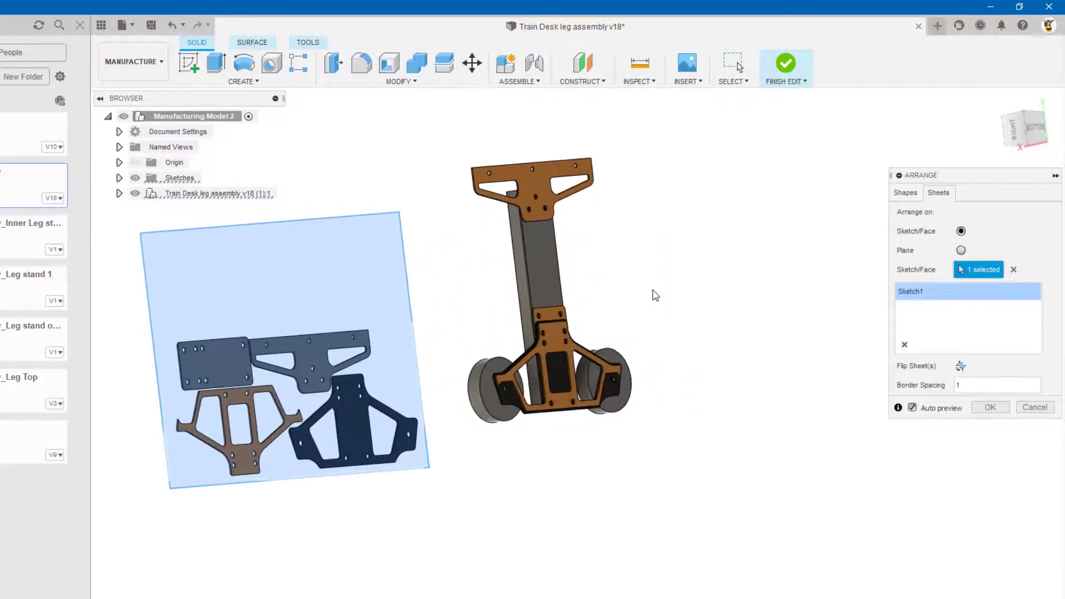
click(910, 193)
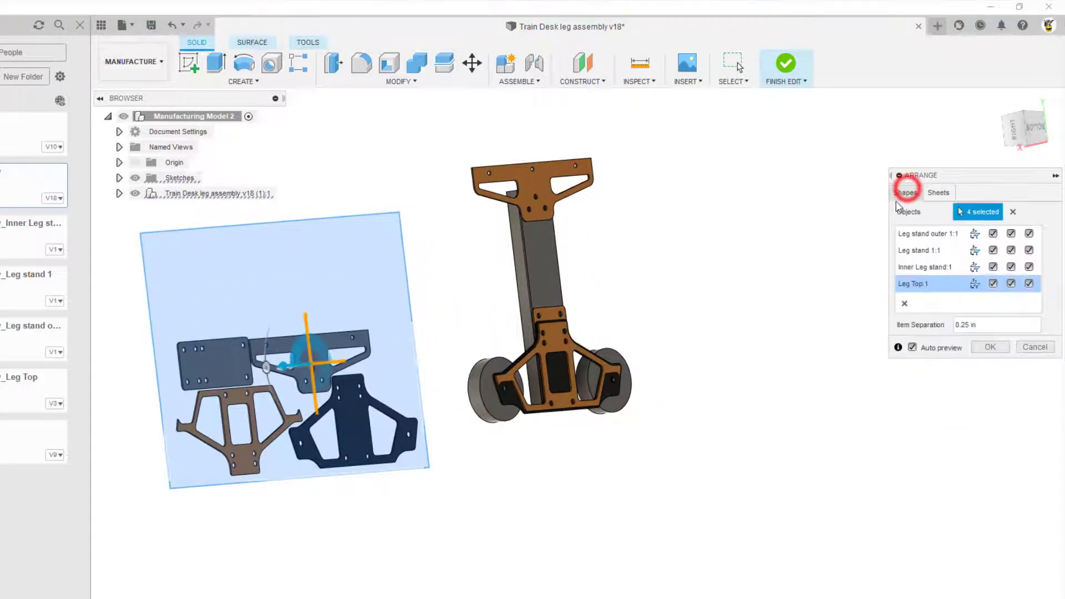
click(532, 177)
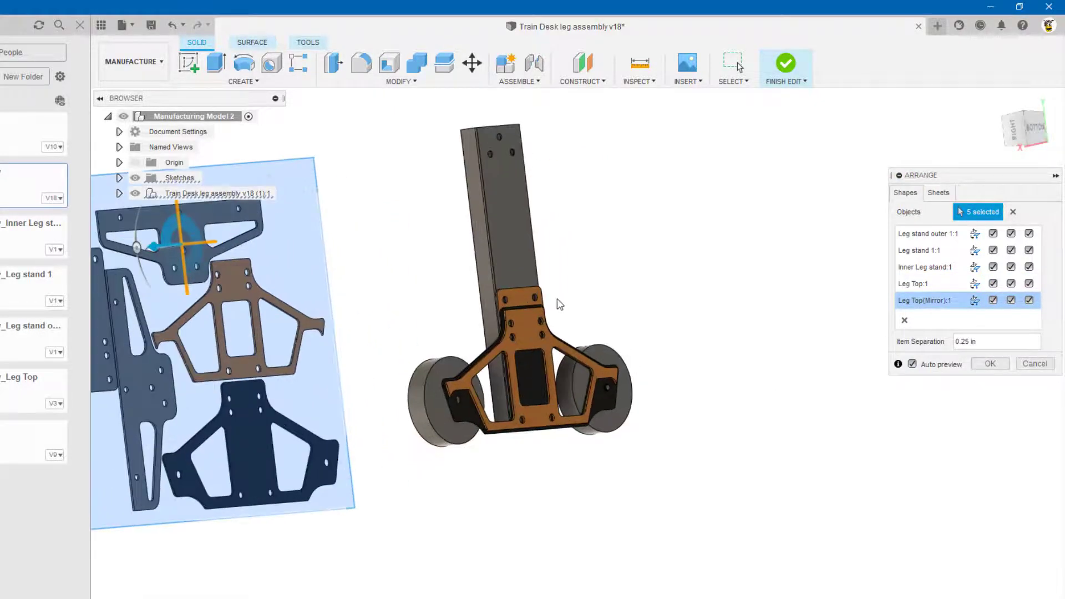
click(524, 294)
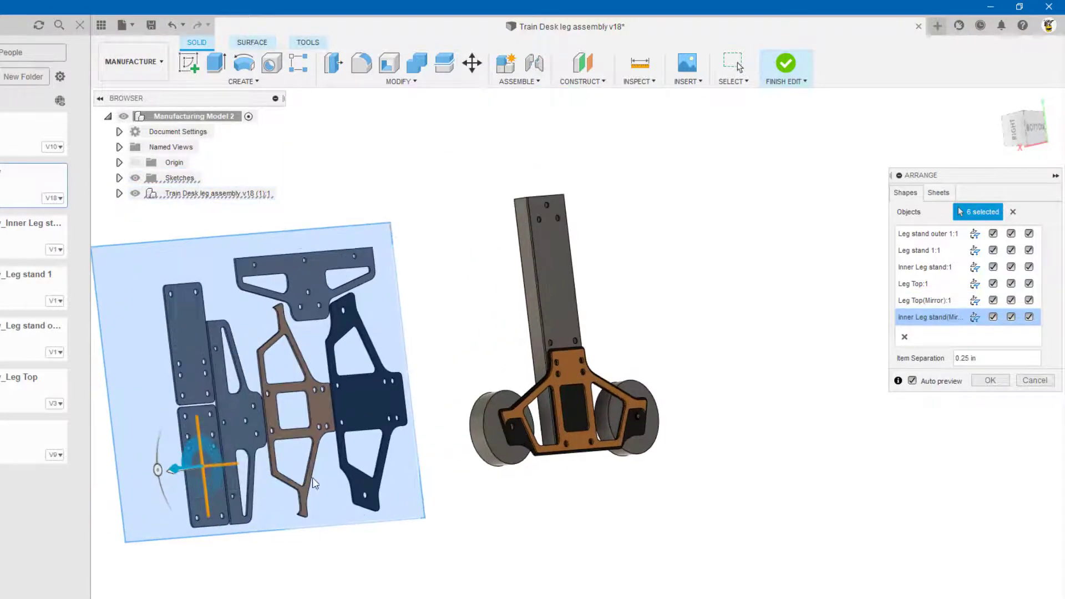
click(657, 373)
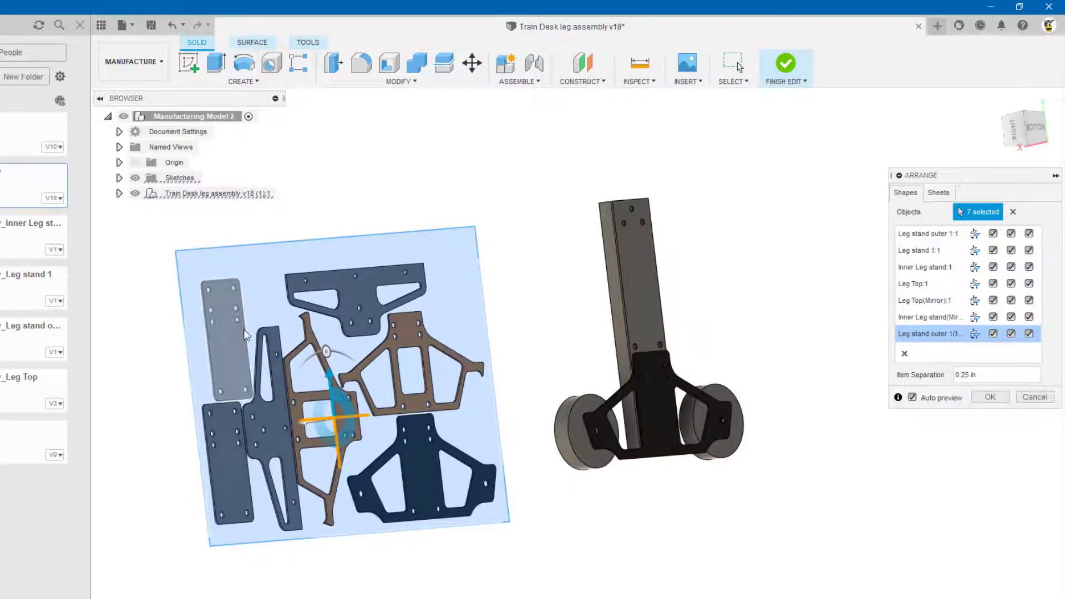
Try adding the mirrored Leg stand 1, remove it from the objects, and accept the arrangement of the other seven parts
click(660, 414)
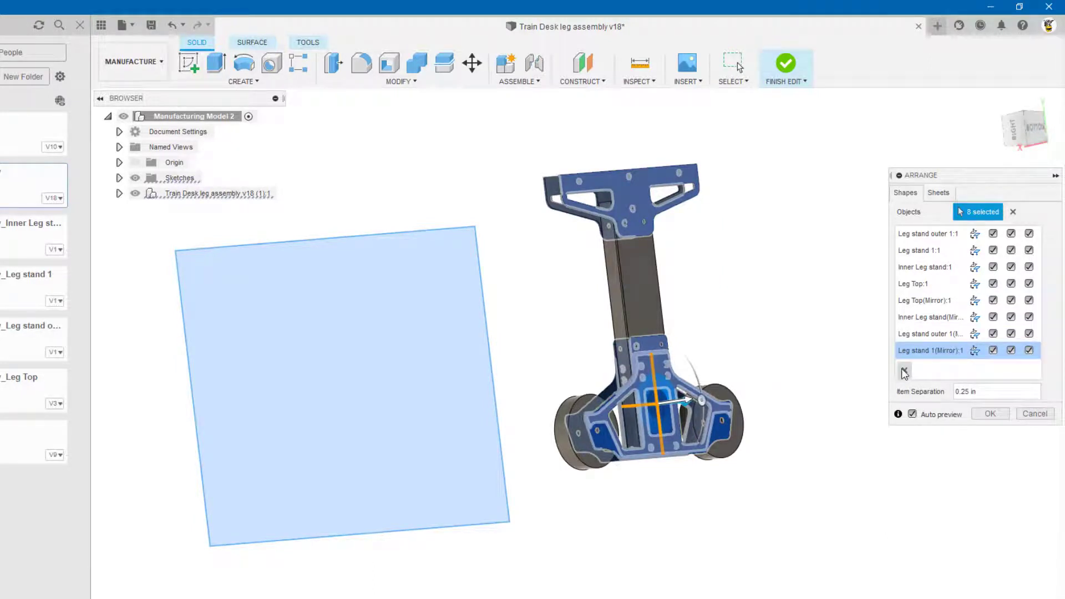
click(905, 371)
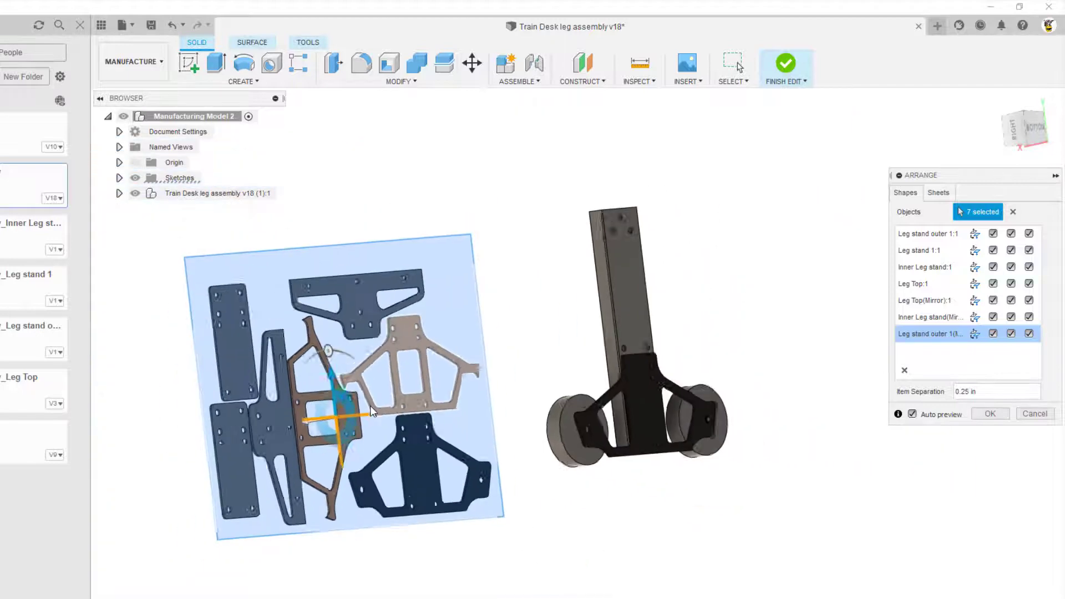
scroll(371, 405, down, 2)
click(992, 415)
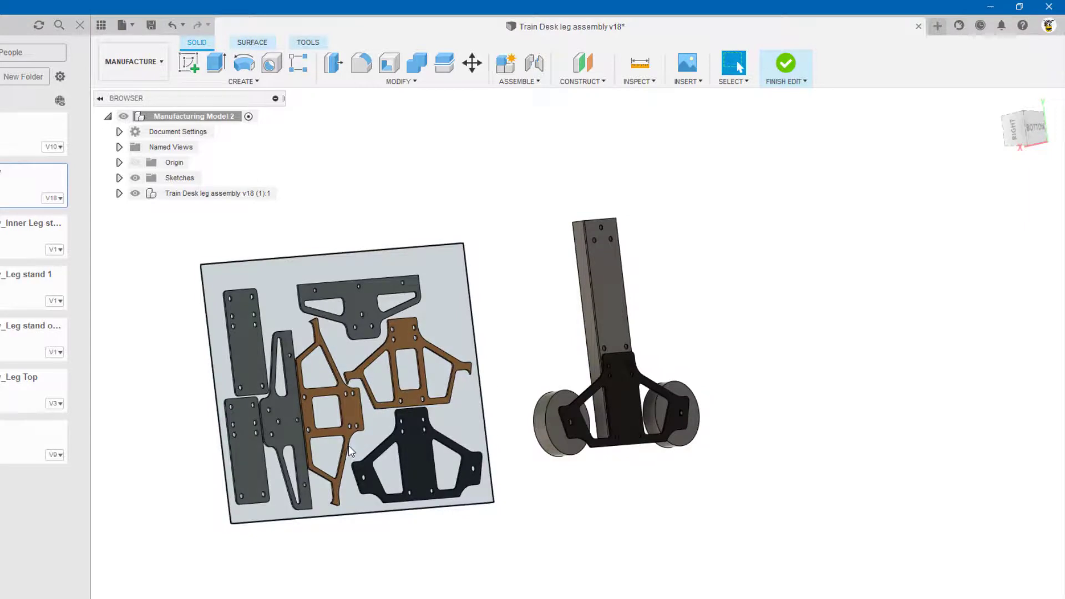
Inspect the arranged parts on the sheet and finish editing Manufacturing Model 2
shift+middle_drag(349, 452, 504, 533)
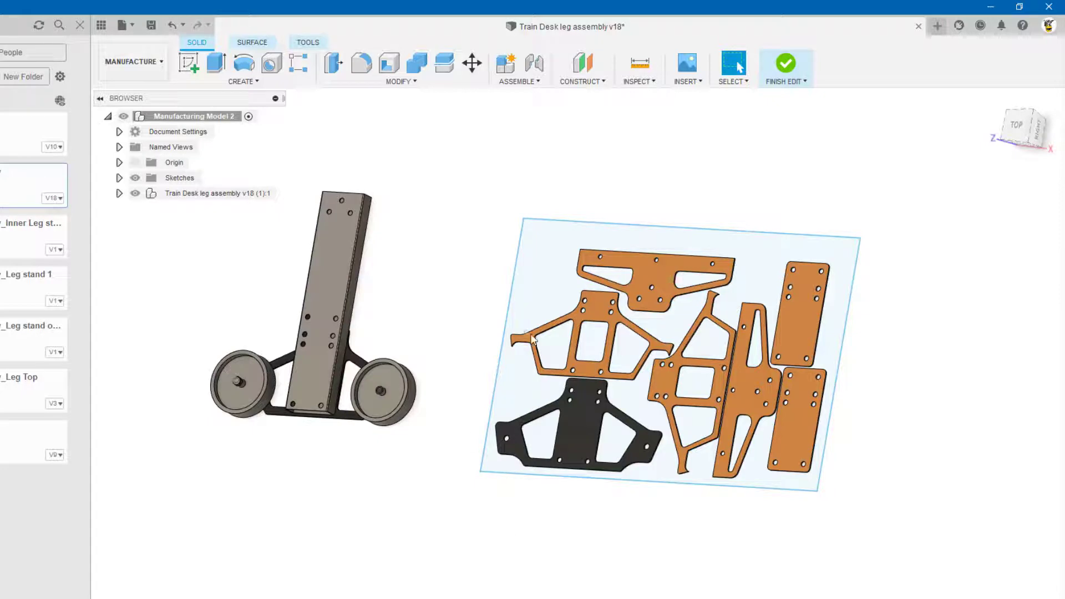
scroll(655, 349, up, 2)
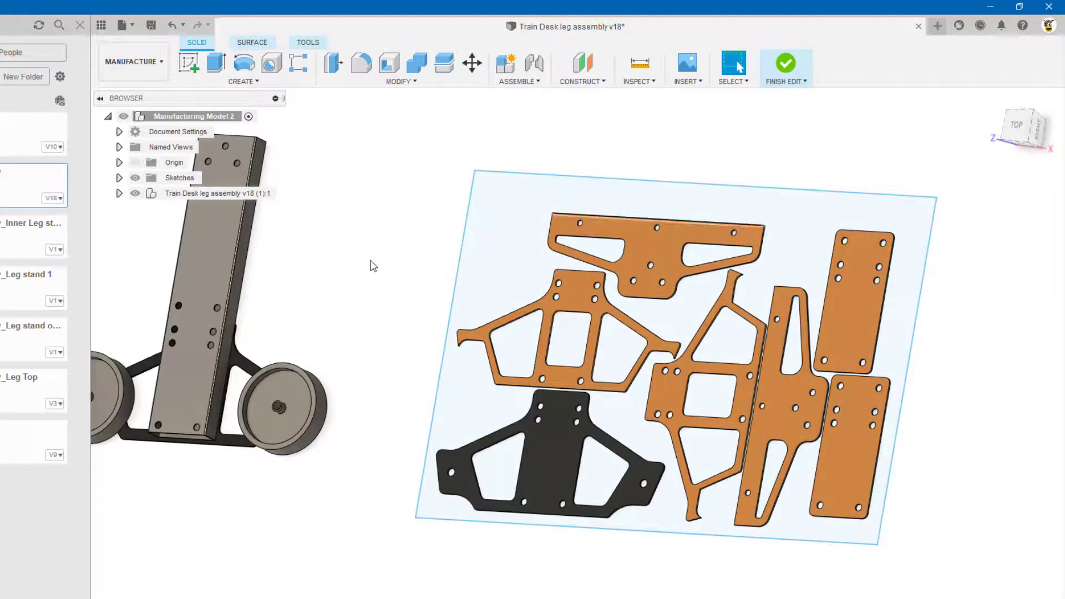
scroll(371, 266, down, 2)
click(142, 63)
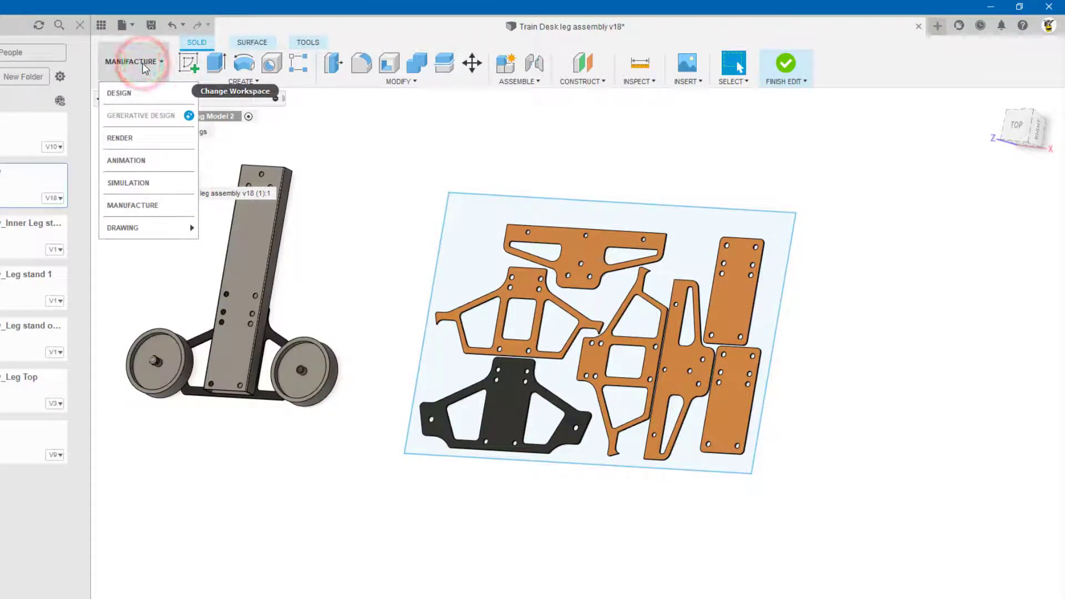
click(433, 151)
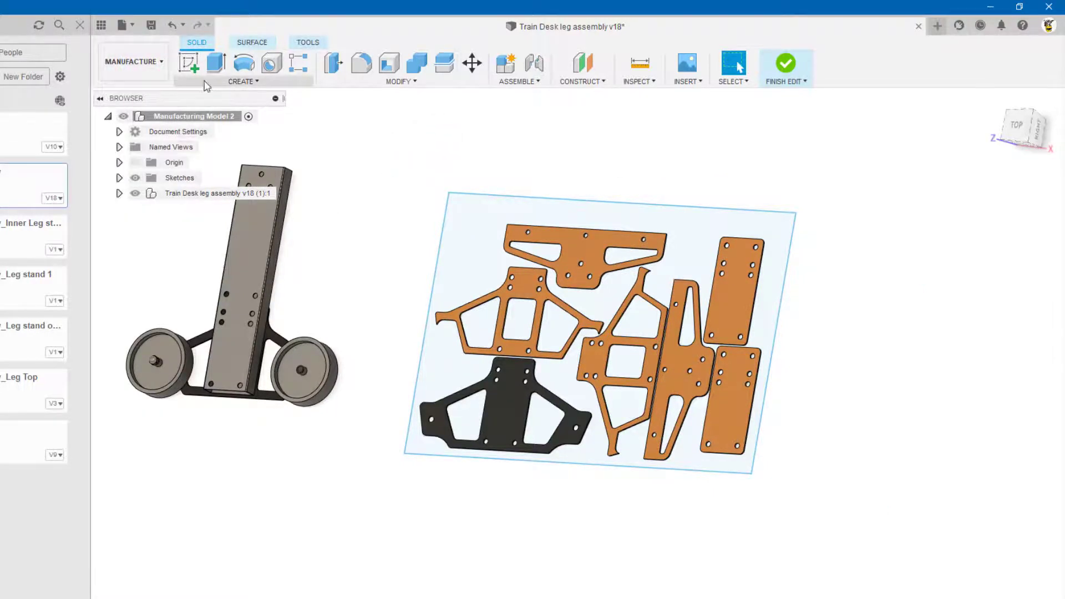
click(795, 62)
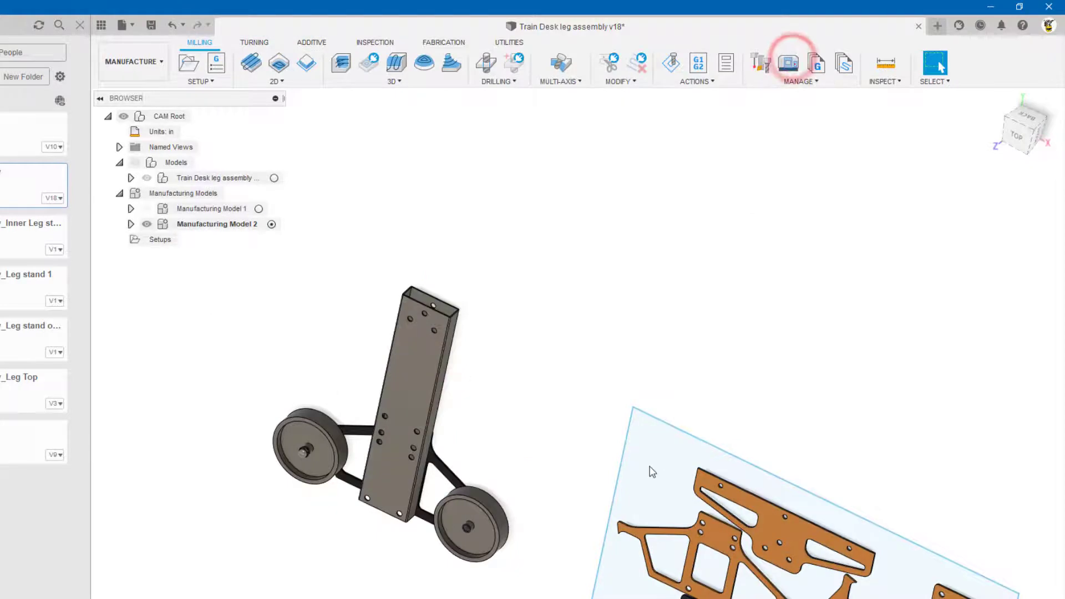
Create a new setup and select the rectangular sheet sketch behind the arranged parts as its model
shift+middle_drag(699, 455, 550, 281)
click(200, 81)
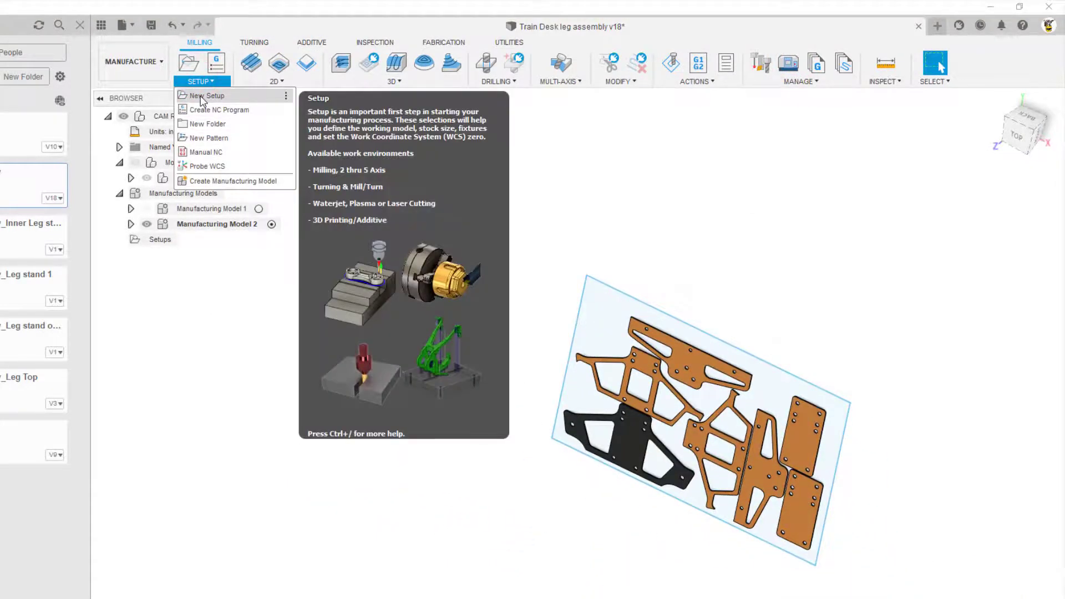
click(202, 97)
scroll(533, 461, up, 3)
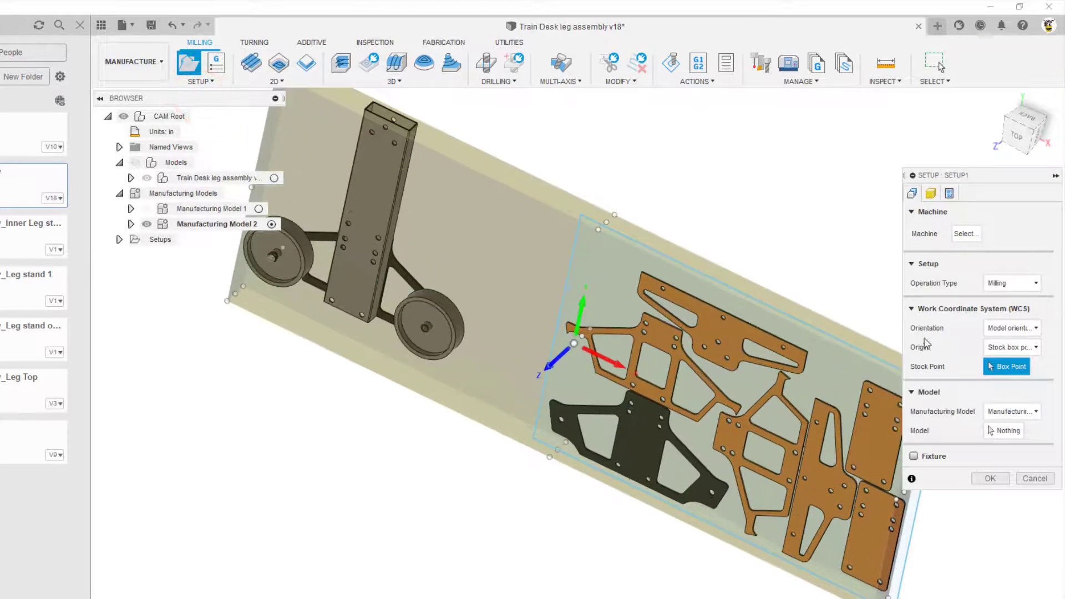
click(1005, 430)
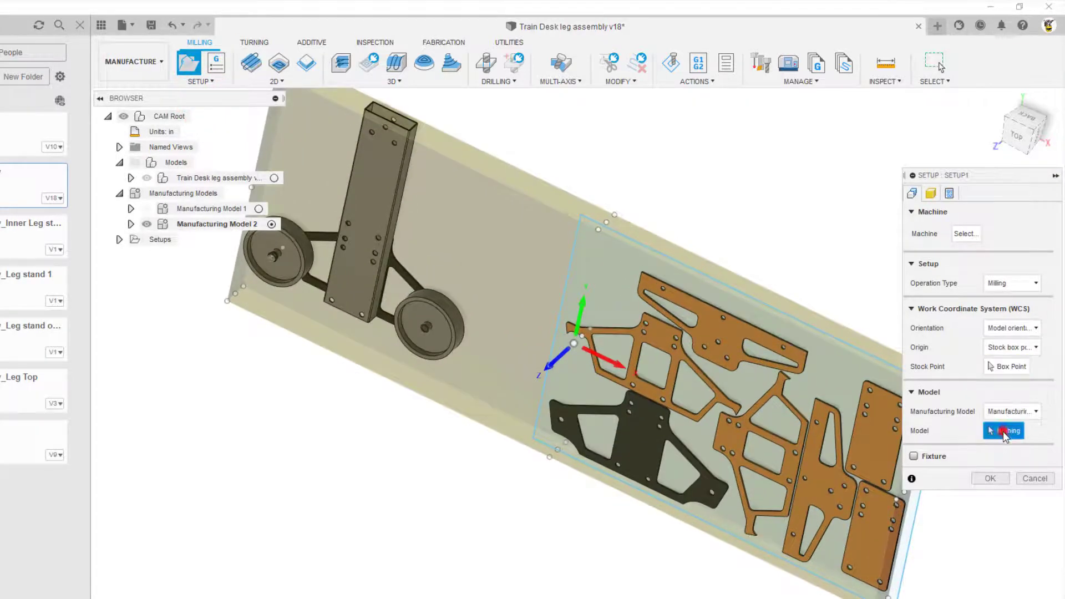
click(643, 448)
click(569, 285)
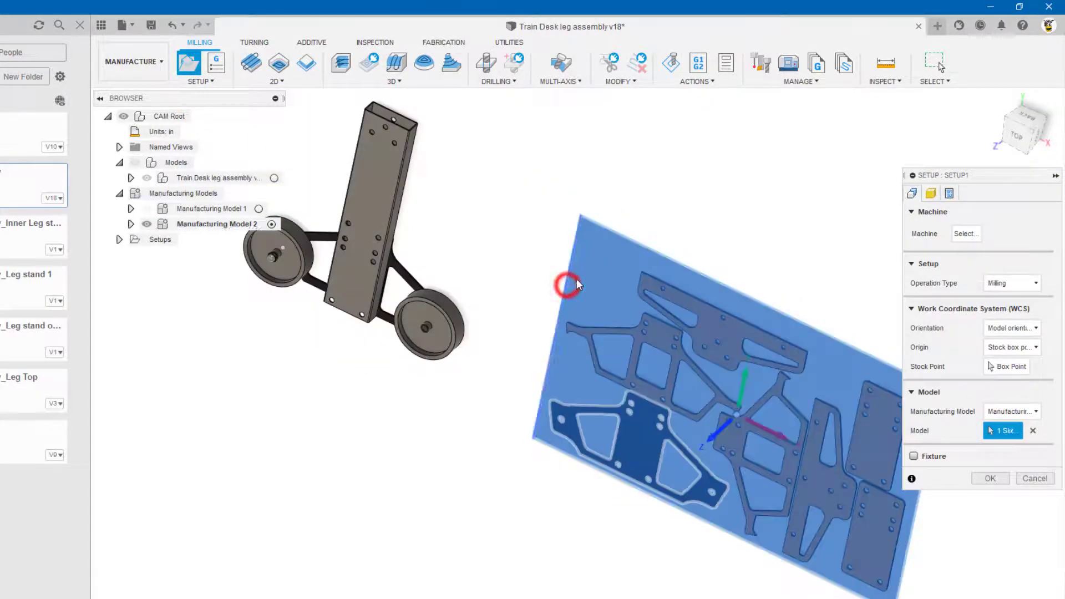
Set the setup's stock point to the lower-left corner of the sheet, beside the black leg part
scroll(633, 523, down, 1)
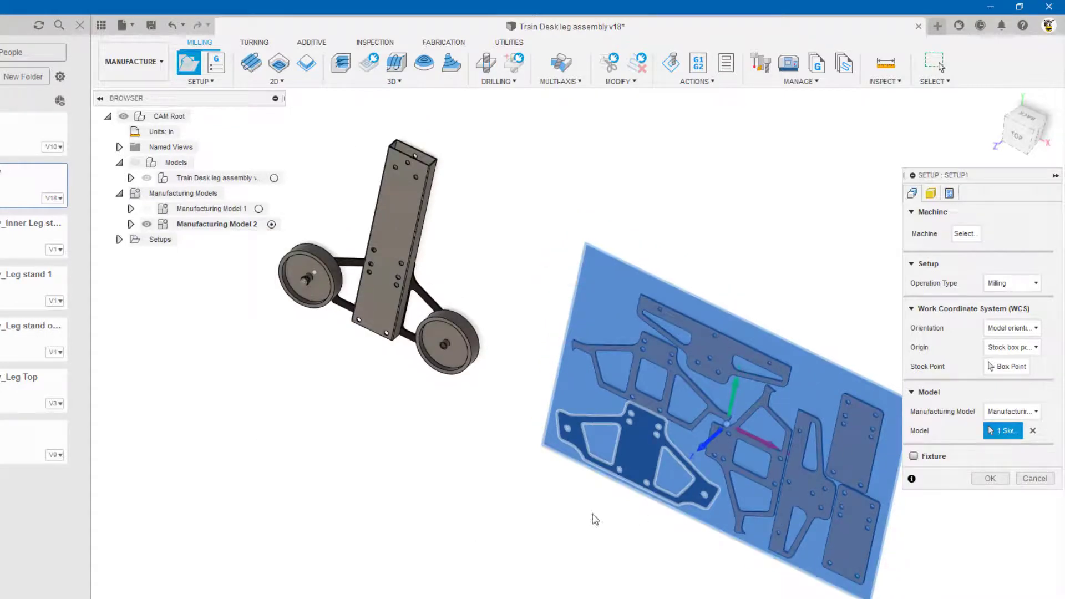
scroll(611, 542, down, 1)
click(1008, 366)
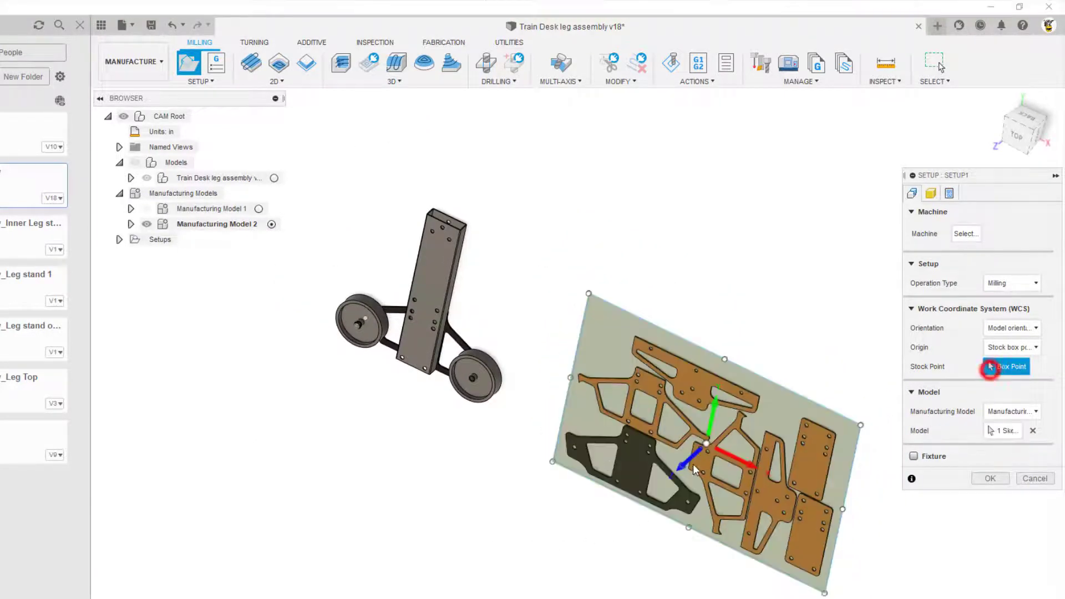
scroll(605, 522, up, 2)
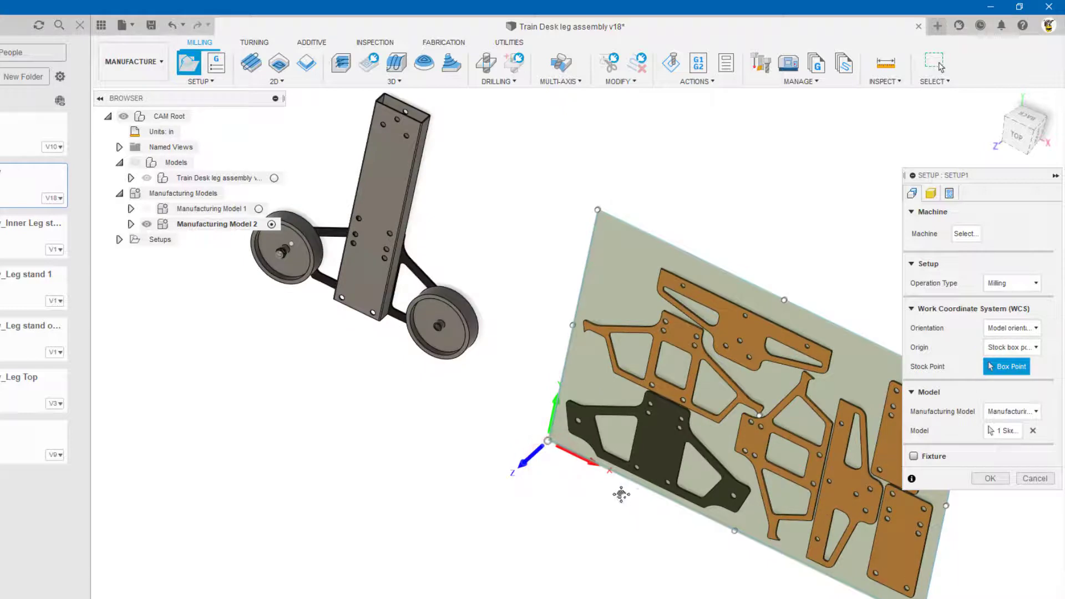
shift+middle_drag(621, 495, 519, 477)
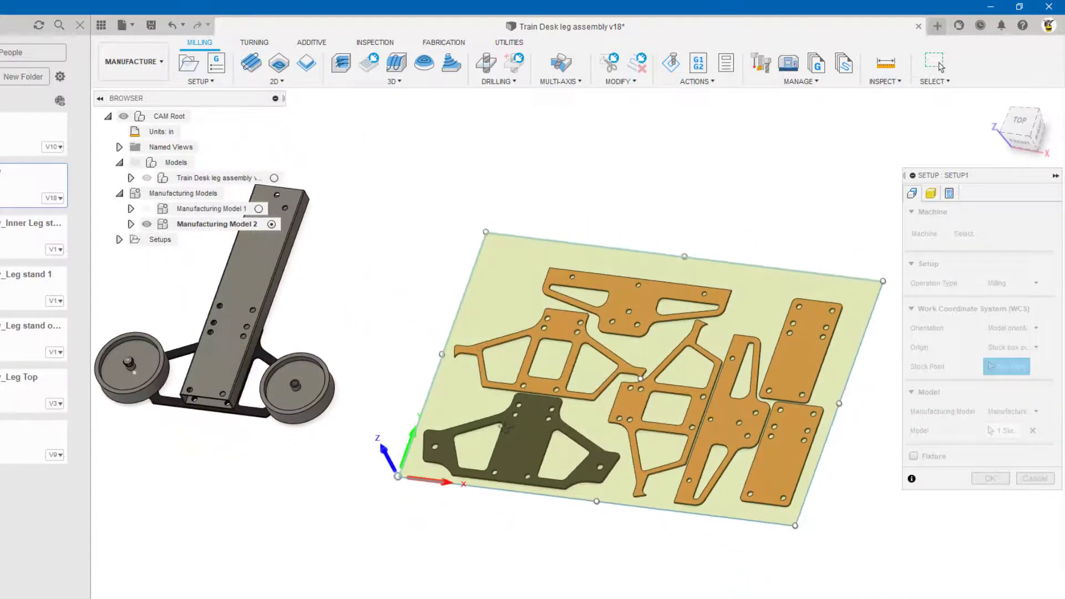
Set the setup's operation type to Cutting, choose its stock mode, keep program number 1001, and accept the setup
click(1007, 284)
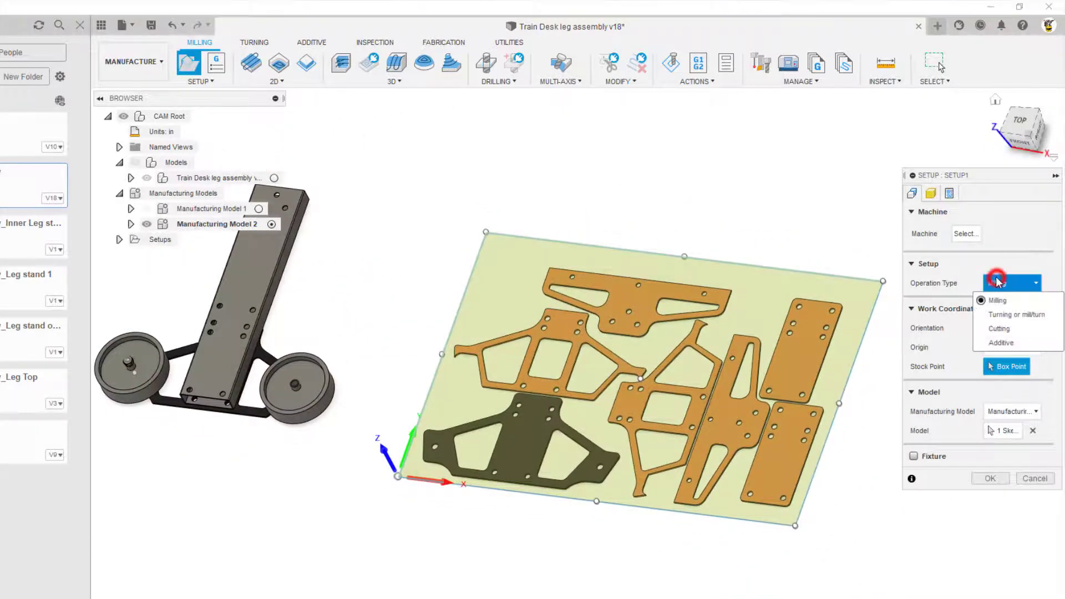
click(1005, 326)
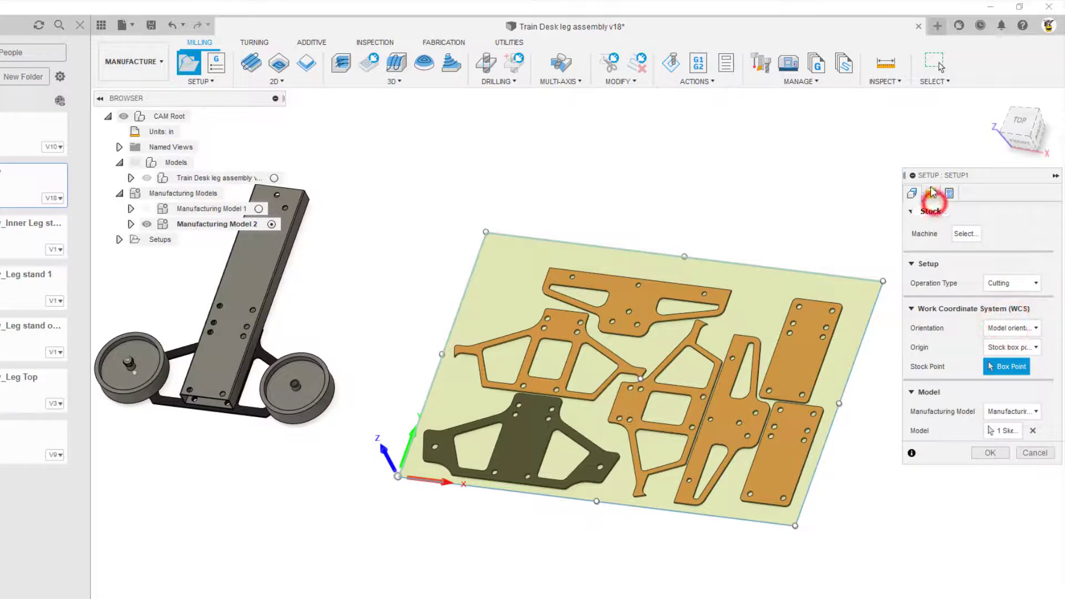
click(1010, 248)
click(1000, 271)
click(949, 194)
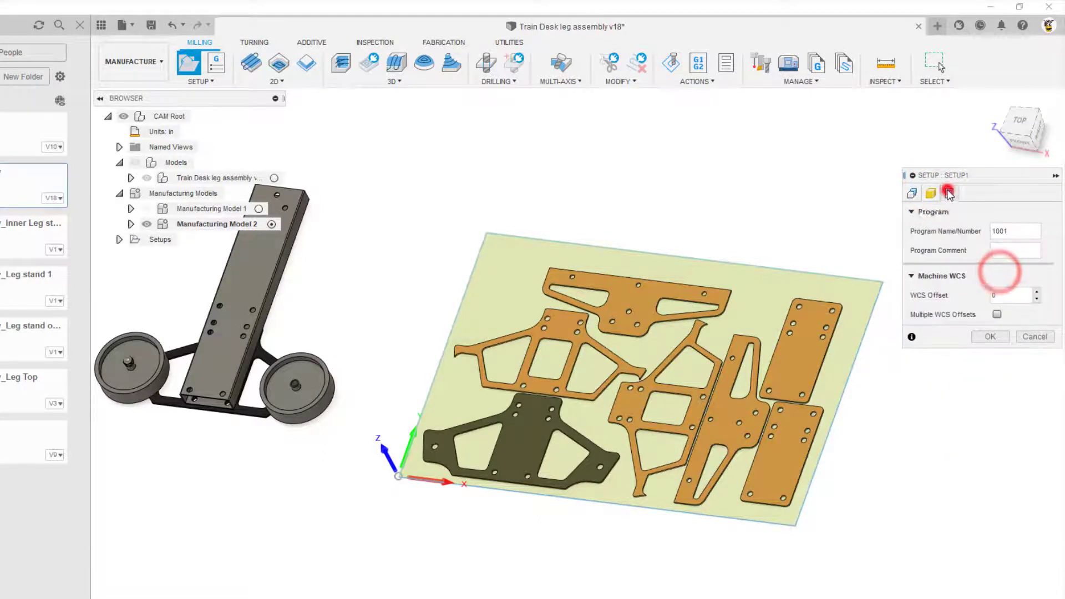
click(1017, 227)
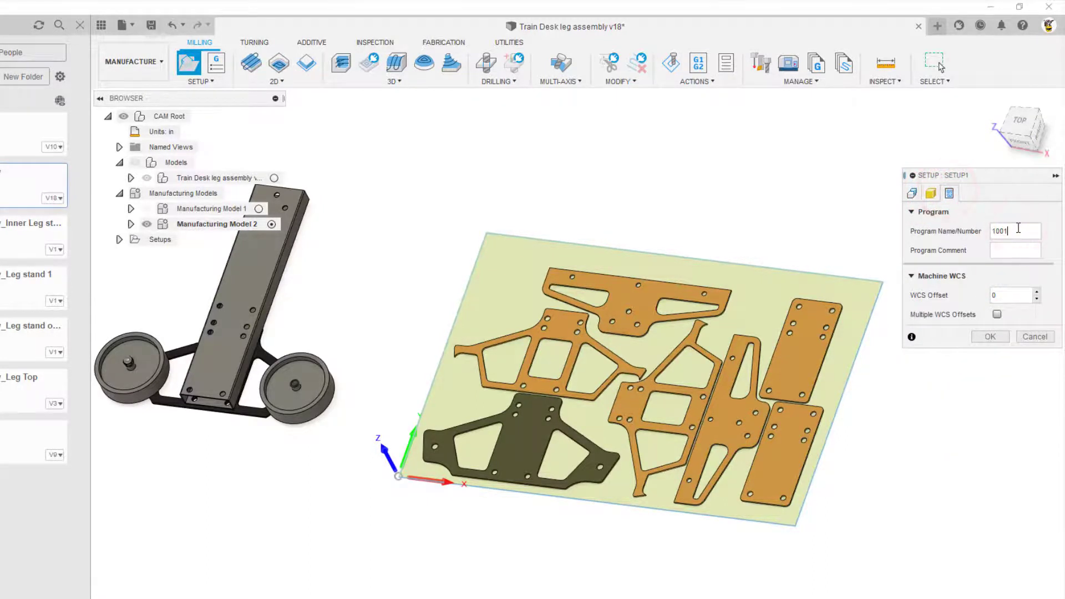
click(992, 338)
Add the cutting operation to Setup1 from the 3.16 Plasma Ops template
scroll(469, 330, up, 2)
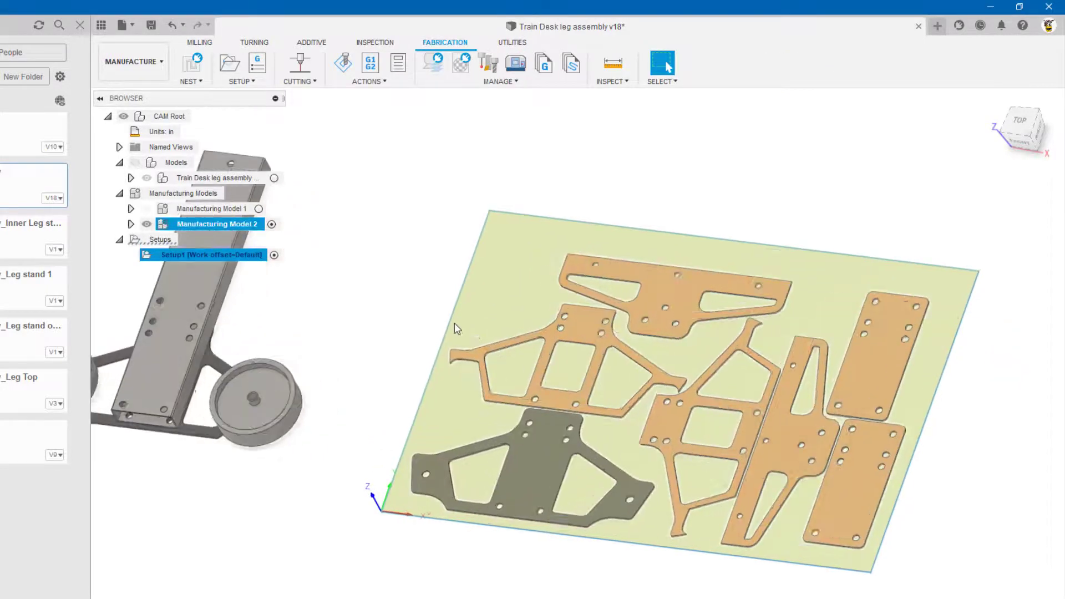
right_click(211, 257)
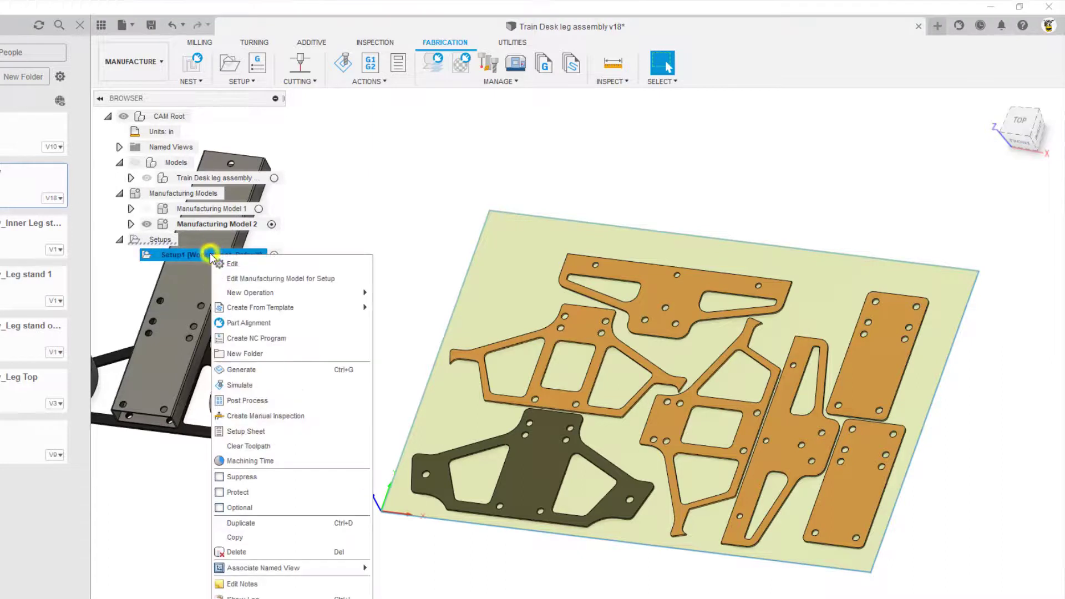
mouse_move(246, 308)
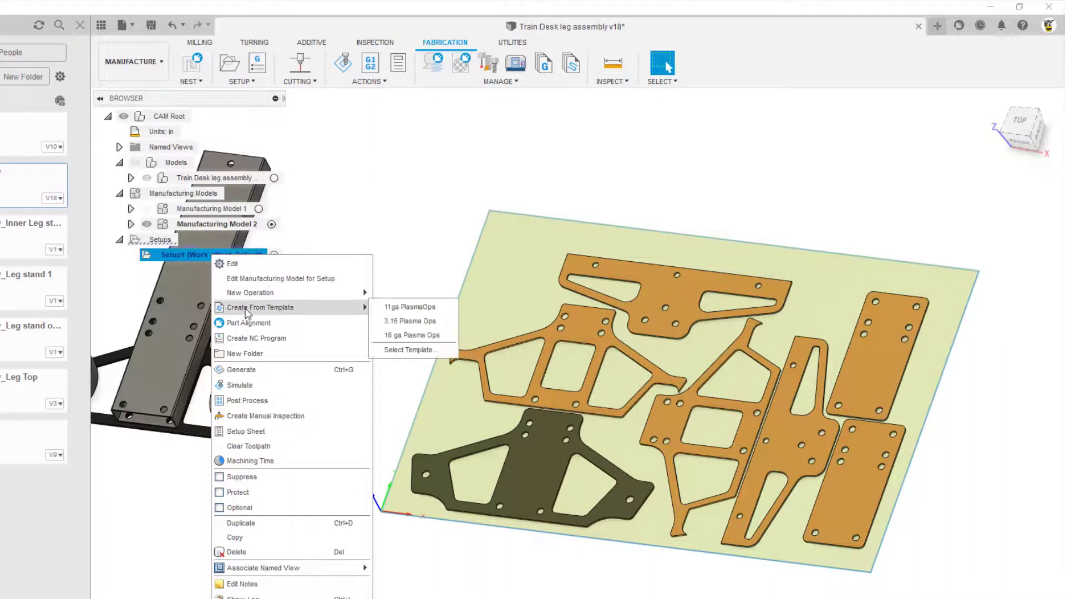
click(405, 320)
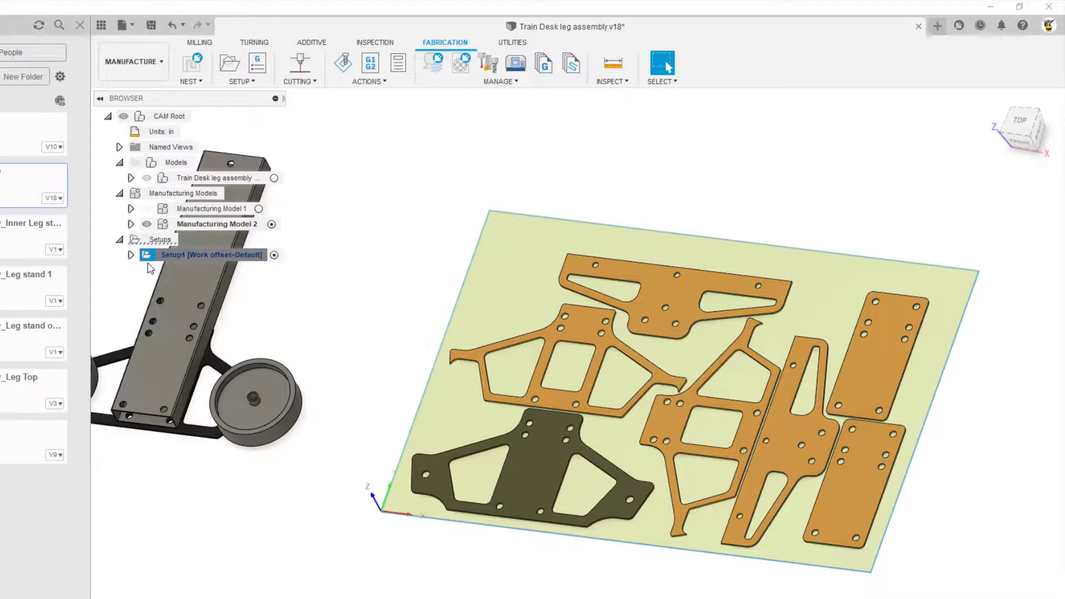
Open Setup1's 2D Profile operation for editing and enable same-plane face selection in its geometry settings
click(131, 255)
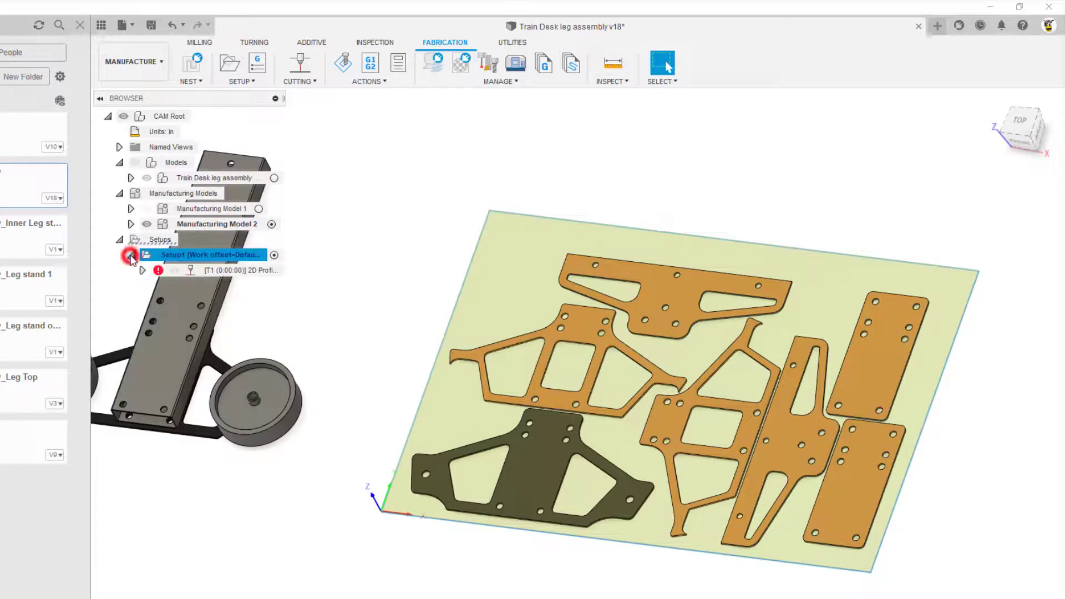
right_click(216, 277)
click(233, 283)
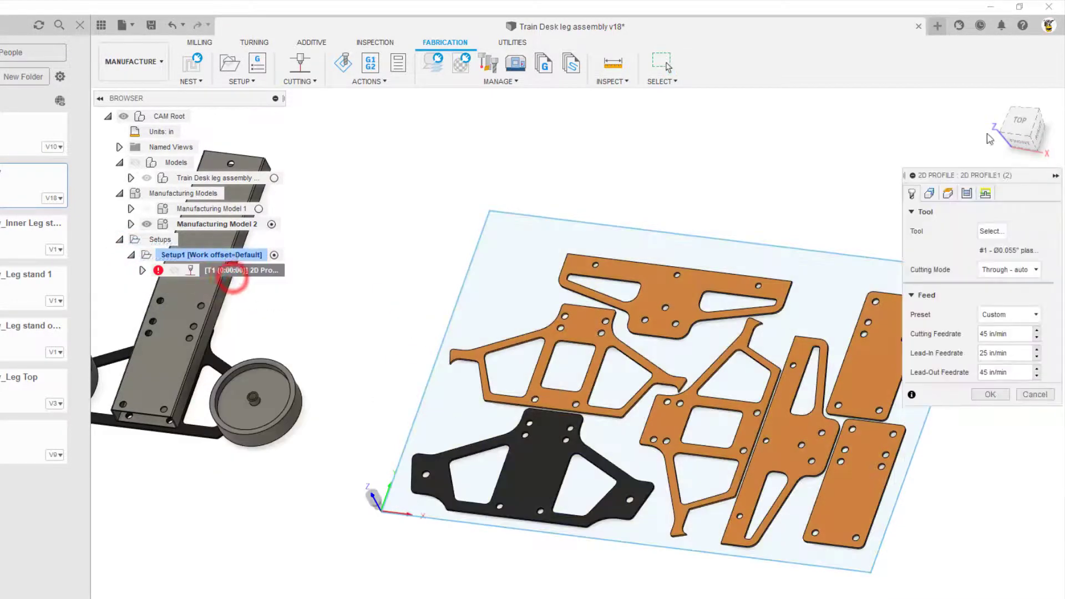
click(930, 194)
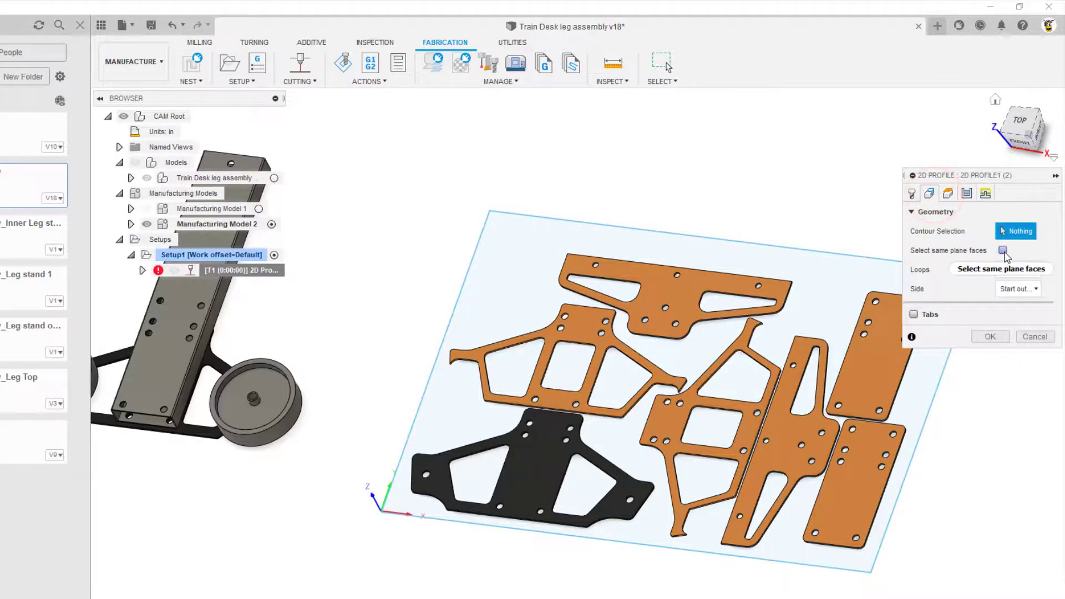
click(1003, 250)
Select the top faces of all seven arranged parts as the 2D Profile contours and accept the operation
click(661, 290)
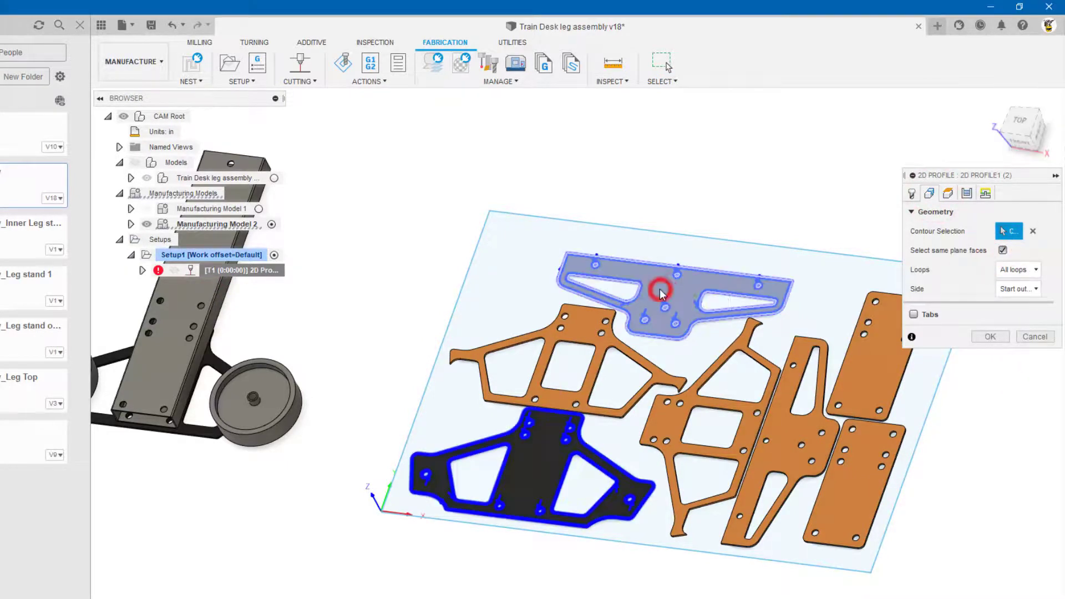
click(588, 332)
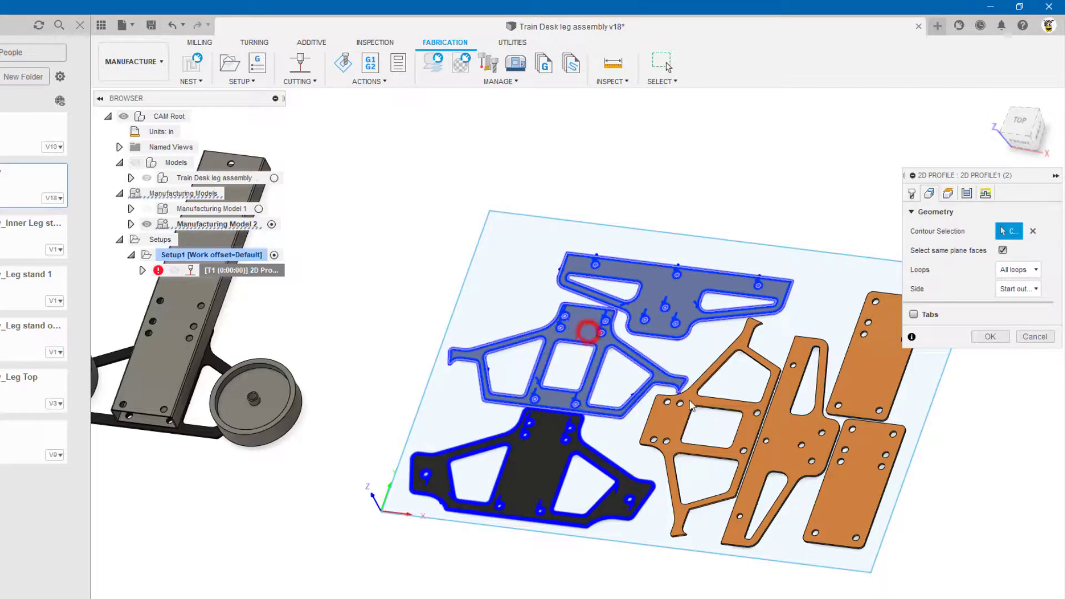
click(673, 433)
click(780, 454)
click(871, 360)
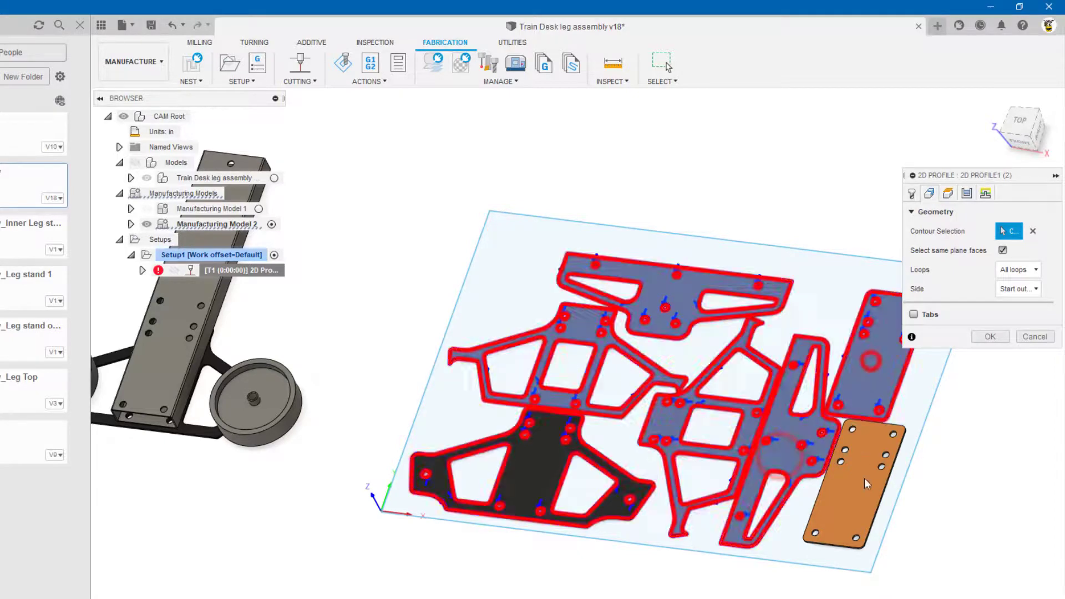
click(863, 482)
click(983, 337)
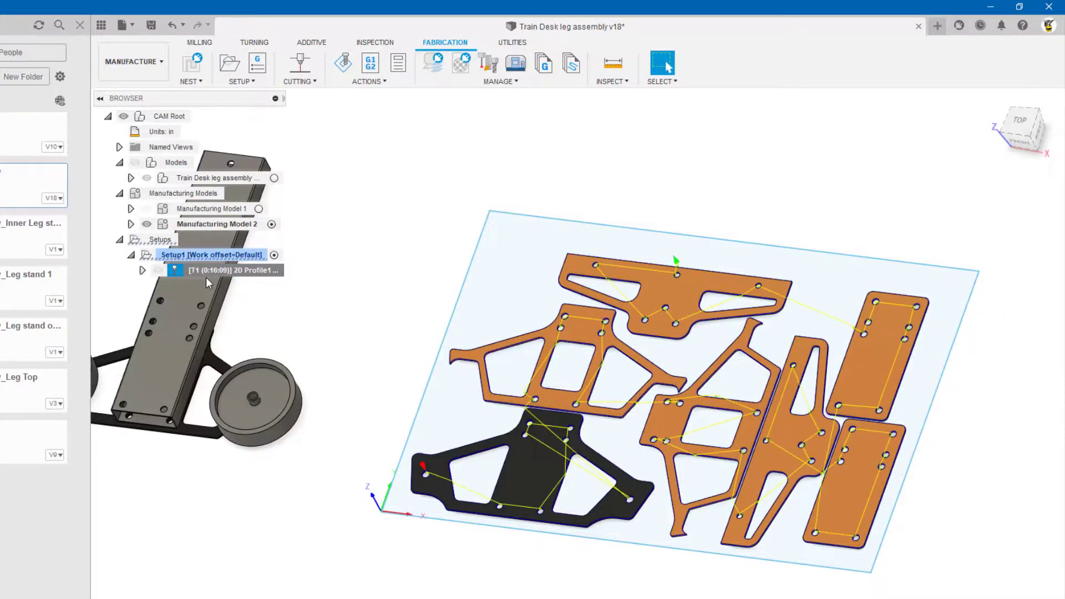
Examine the generated 2D Profile toolpath across the arranged parts from several angles
scroll(588, 397, up, 2)
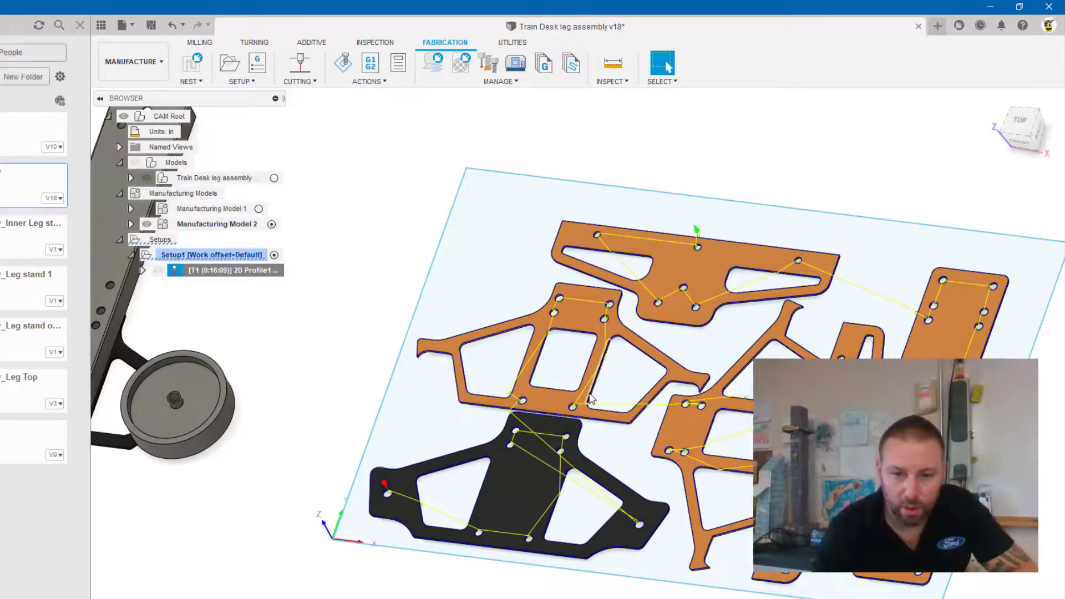
scroll(591, 398, down, 3)
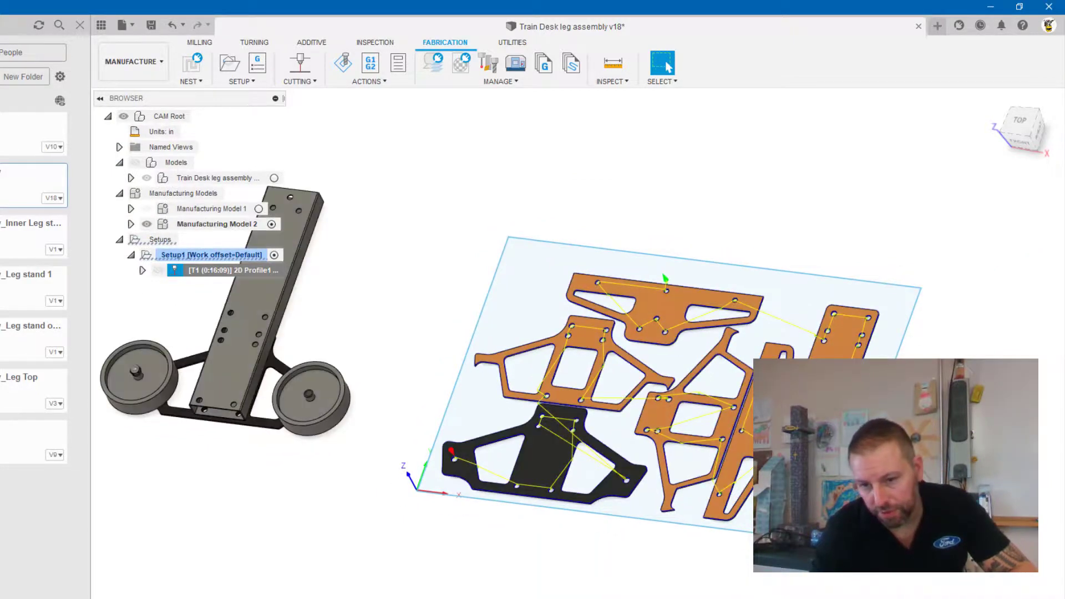
click(511, 416)
shift+middle_drag(511, 416, 517, 454)
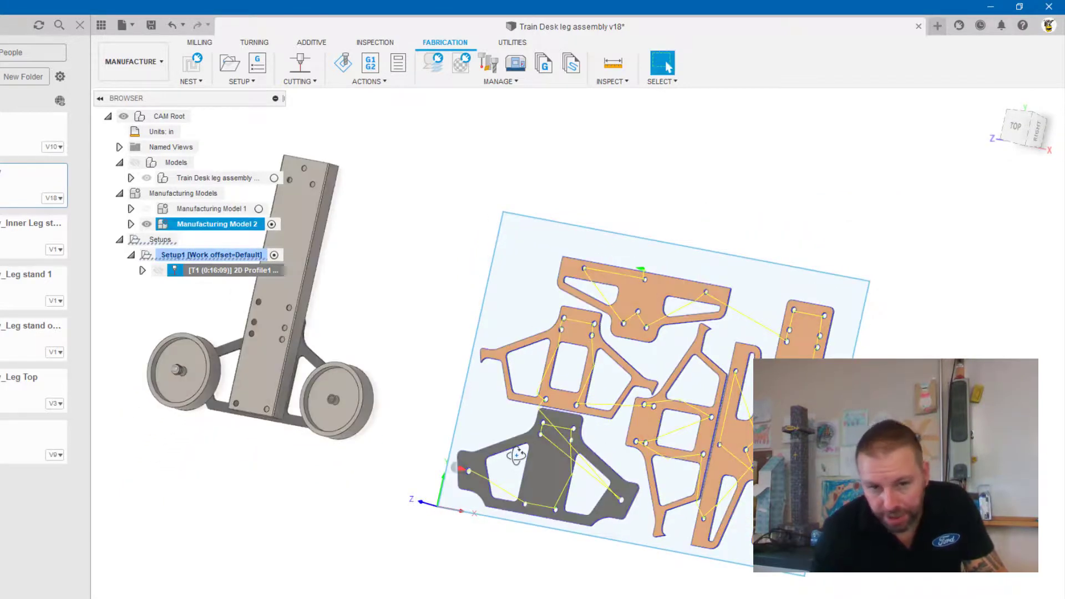
scroll(507, 422, down, 5)
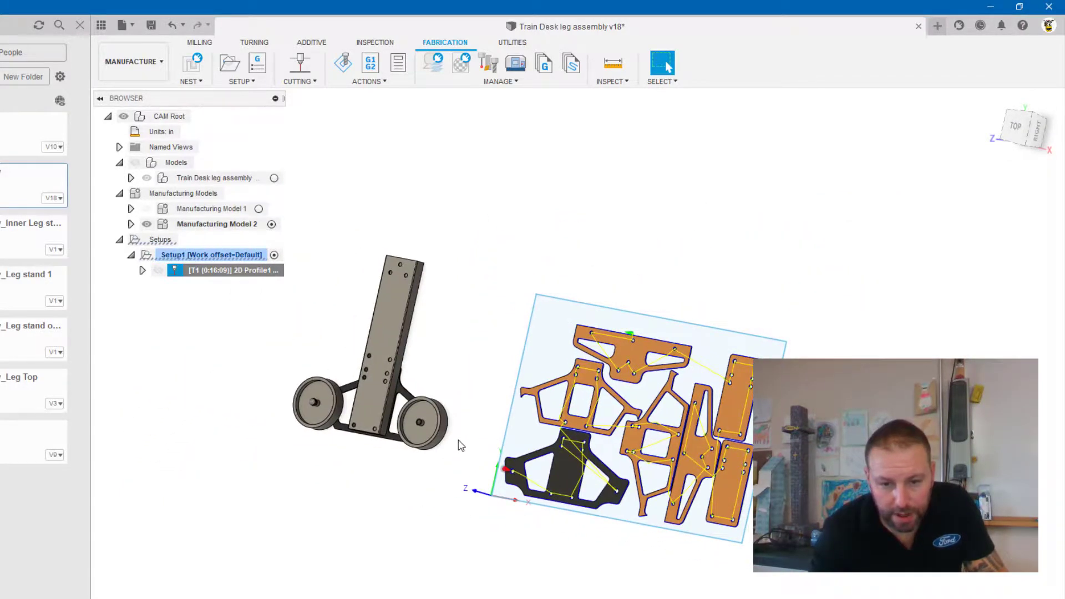
mouse_move(459, 442)
shift+middle_down()
mouse_move(381, 426)
mouse_move(359, 371)
mouse_move(368, 398)
mouse_move(435, 435)
mouse_move(461, 435)
shift+middle_up()
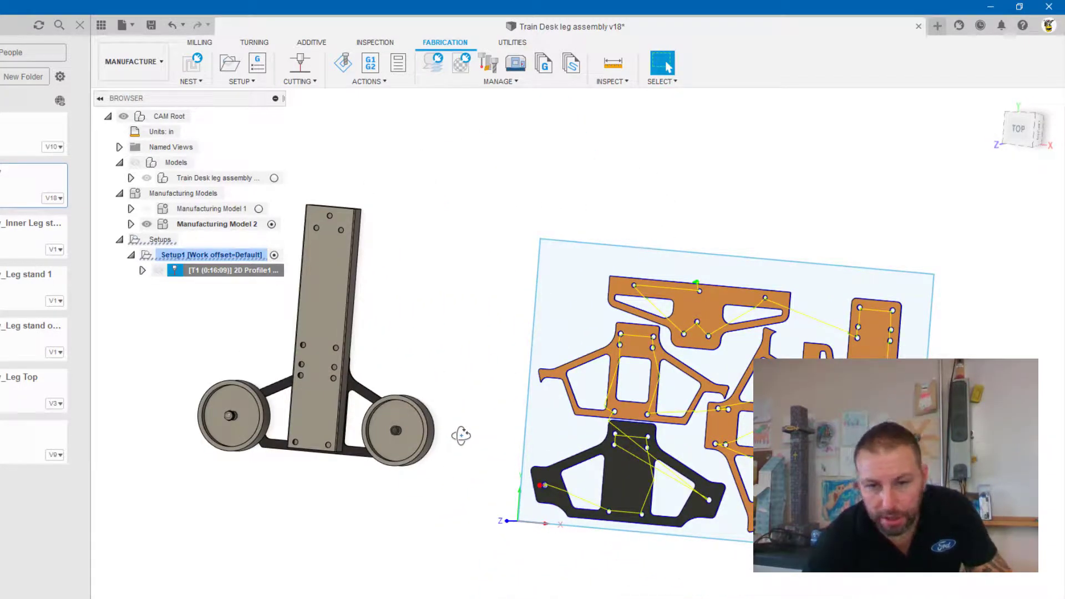
shift+middle_drag(461, 435, 461, 477)
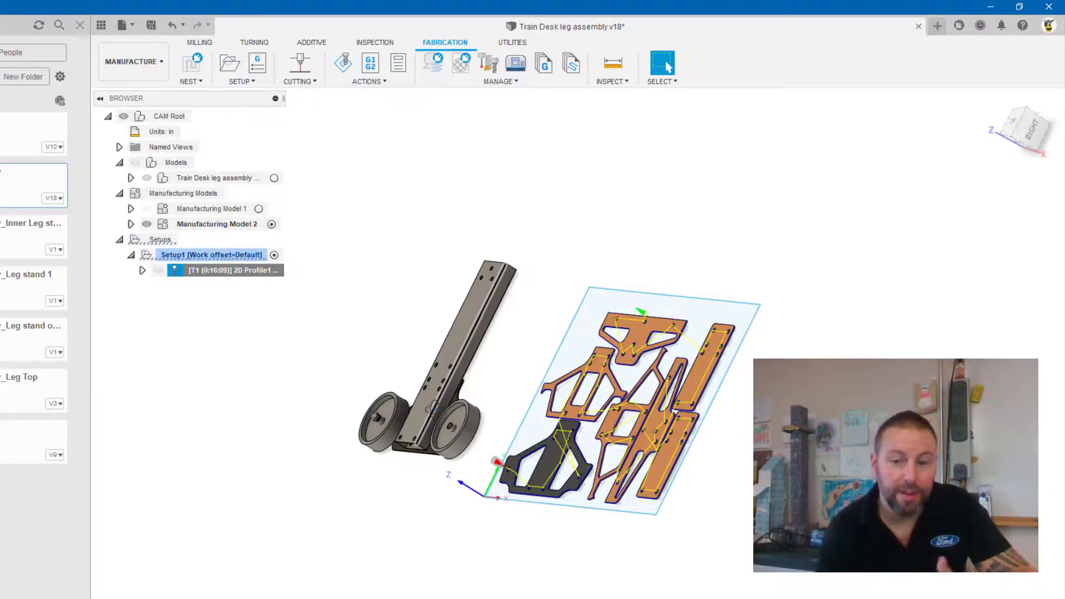